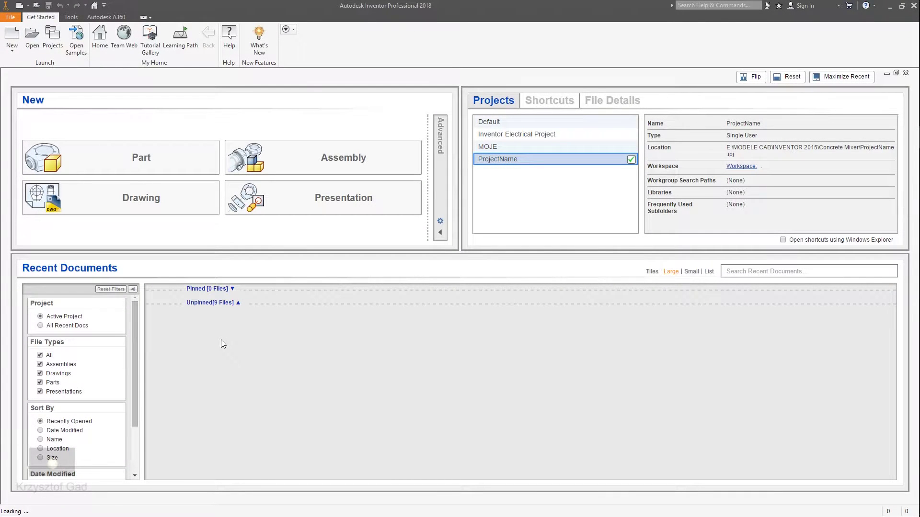
- Create a new blank part document (Part1) from the Home screen's Part tile
left_click(176, 164)
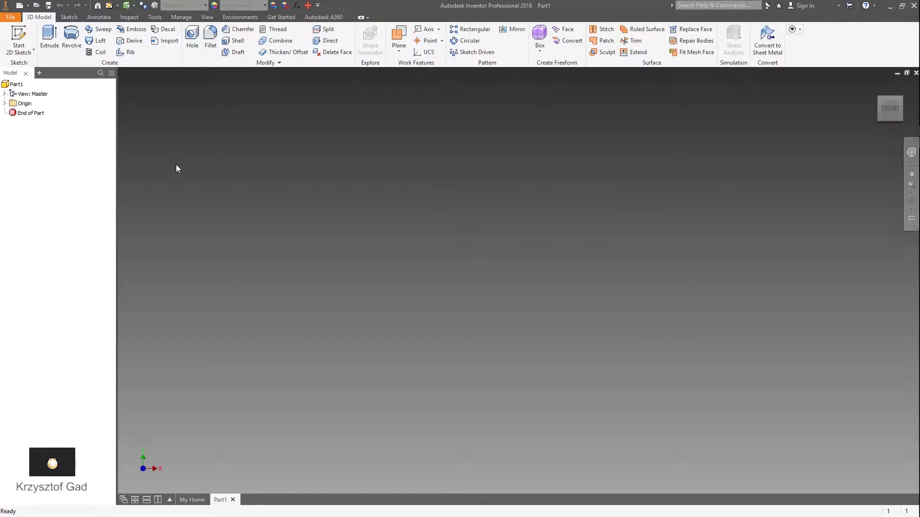
- Start a 2D sketch on the vertical origin plane
left_click(18, 36)
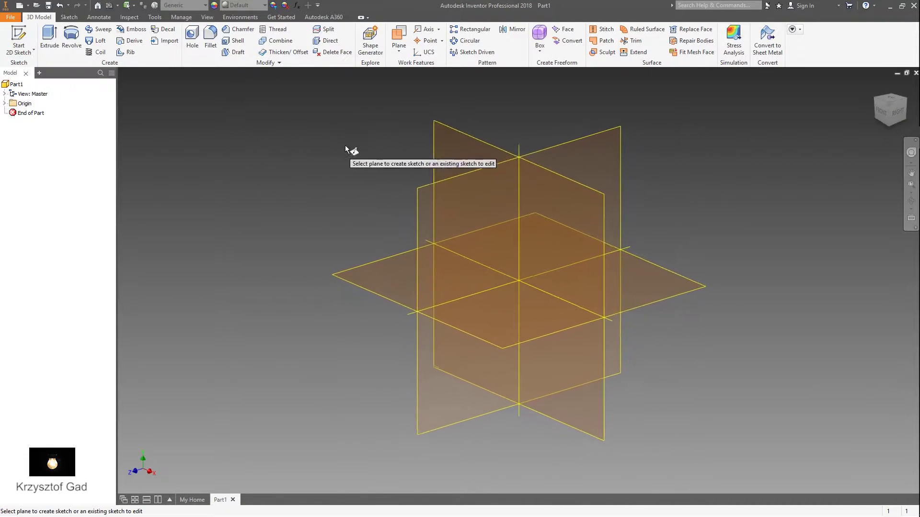
left_click(441, 221)
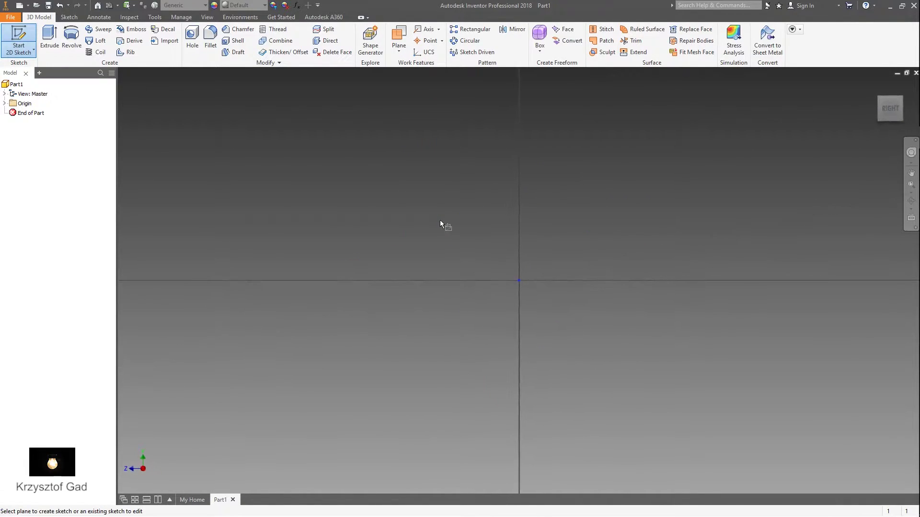
right_click(440, 220)
- Draw a 173 mm vertical construction line downward from the origin
left_click(446, 193)
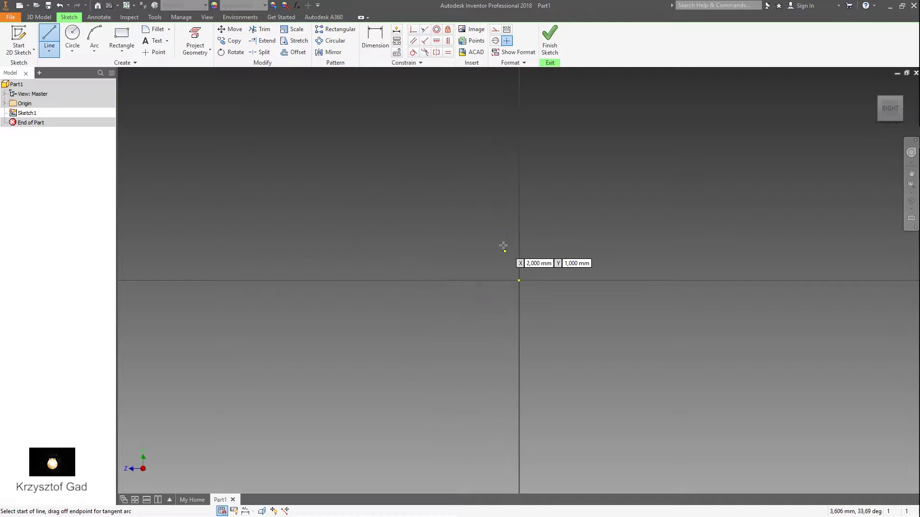
left_click(496, 30)
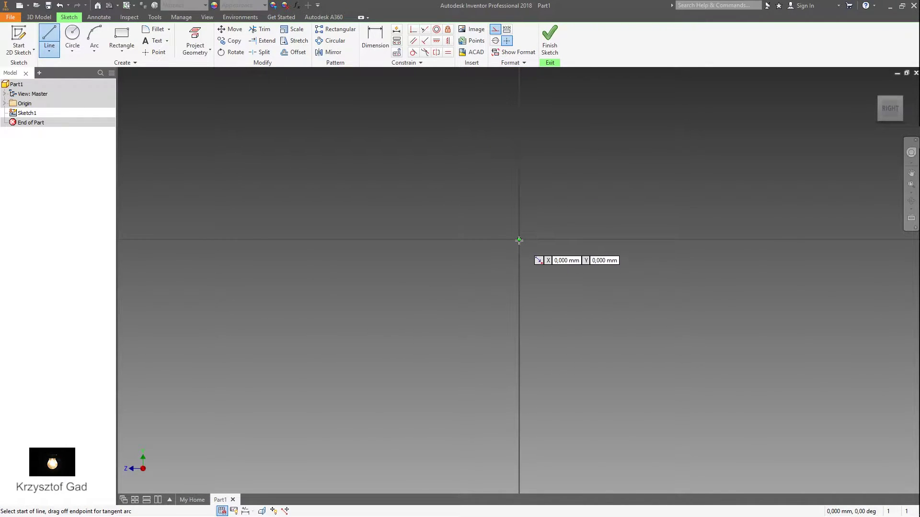
left_click(519, 240)
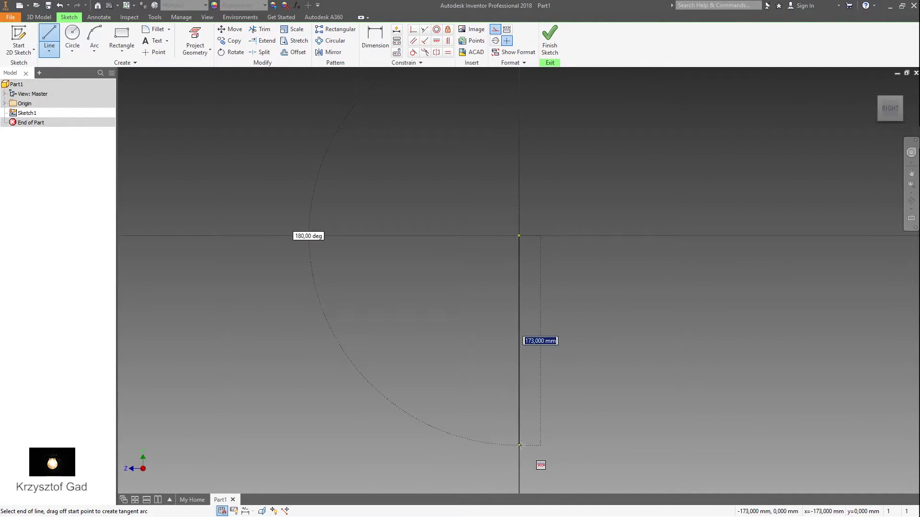
left_click(520, 445)
right_click(623, 370)
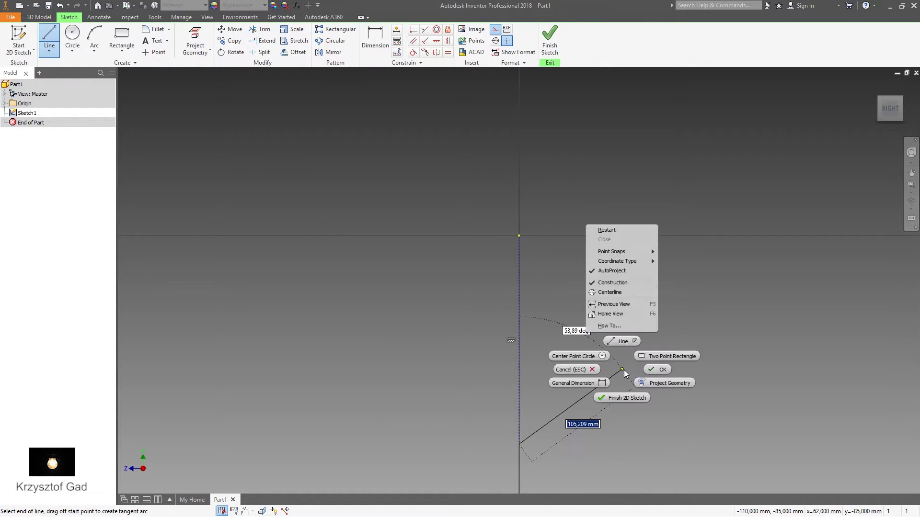
left_click(621, 343)
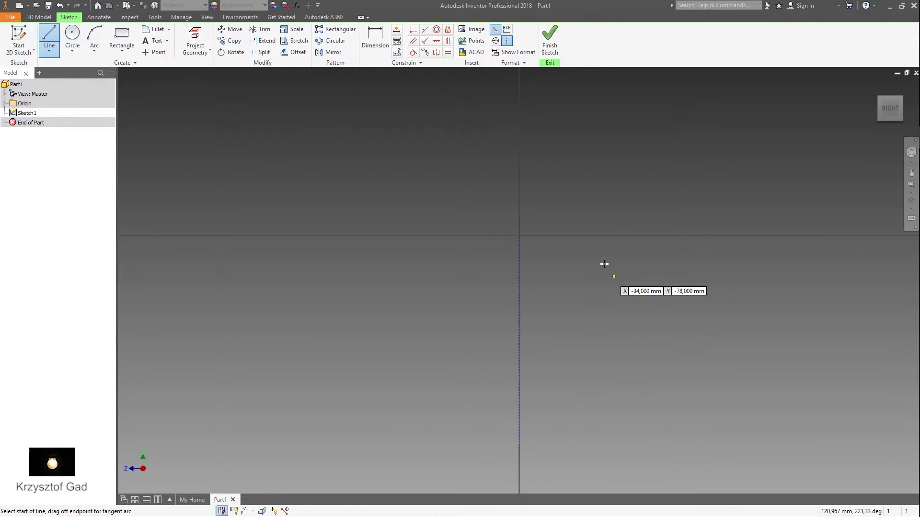
- Draw a horizontal construction line from the origin to the right
left_click(517, 235)
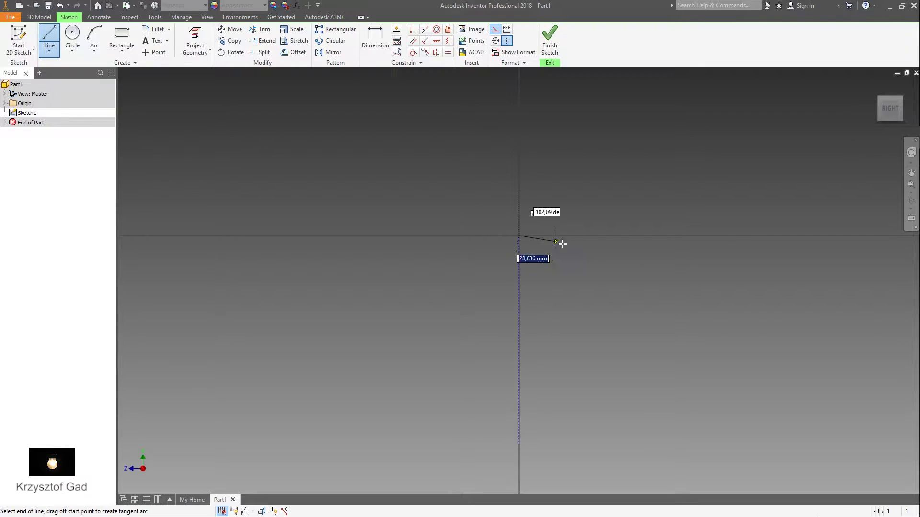
left_click(619, 235)
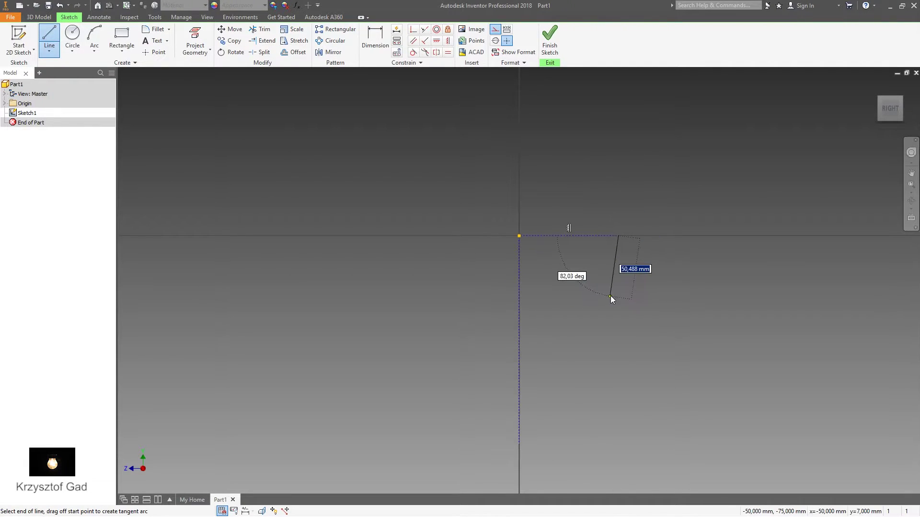
right_click(618, 291)
left_click(610, 270)
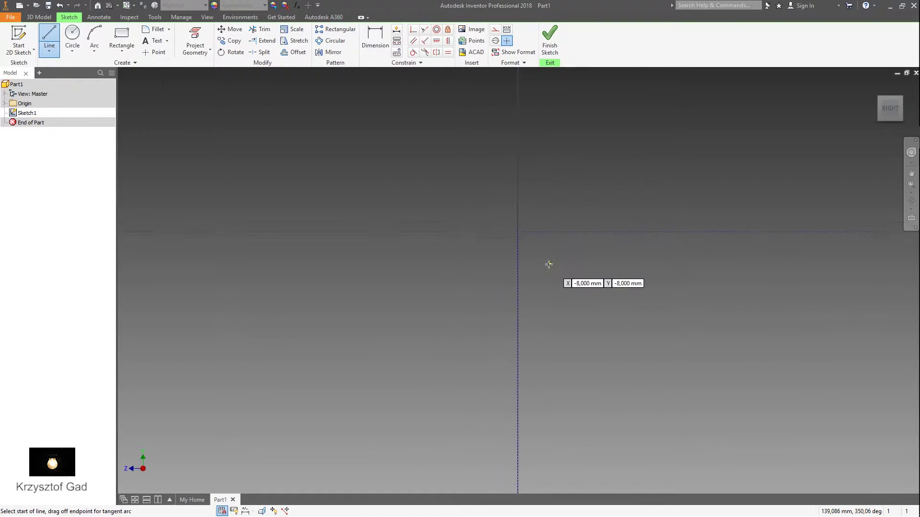
- Begin the profile on the axis with a 25 mm horizontal edge, short vertical edge and slanted edge
scroll(546, 268, "down", 5)
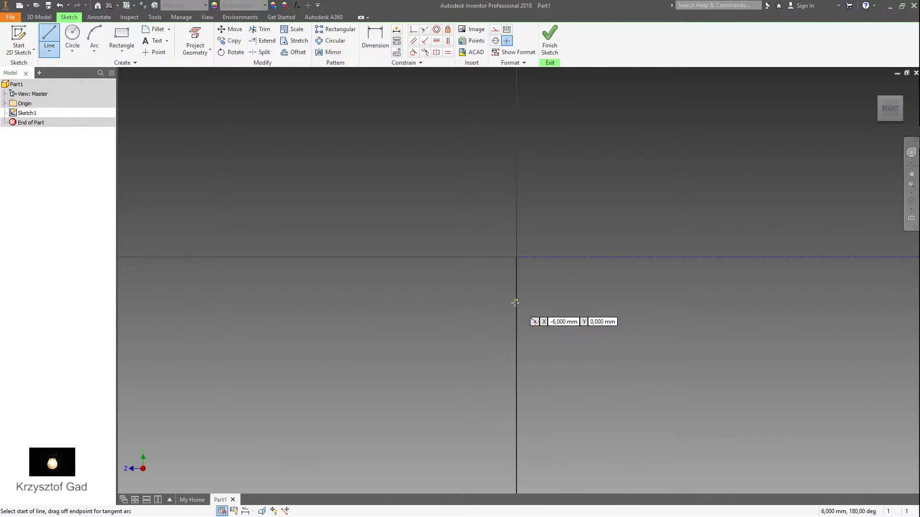
left_click(518, 351)
left_click(697, 352)
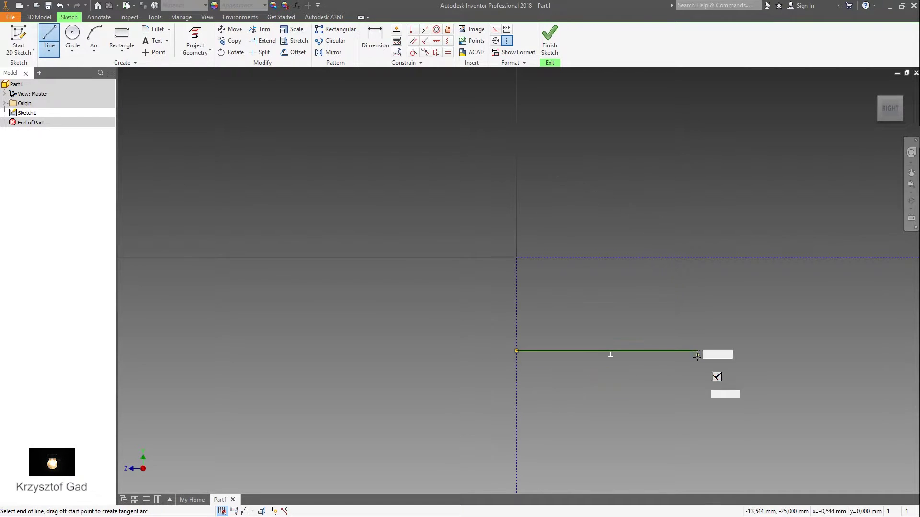
left_click(698, 417)
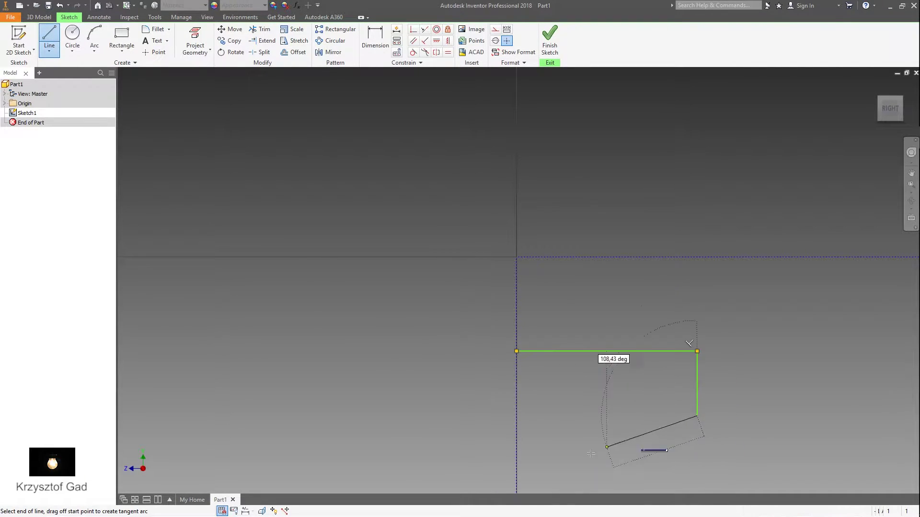
left_click(552, 474)
- Add the long vertical, outward diagonal and short vertical edges, closing onto the axis with a 49 mm line
scroll(551, 469, "down", 2)
scroll(551, 465, "down", 2)
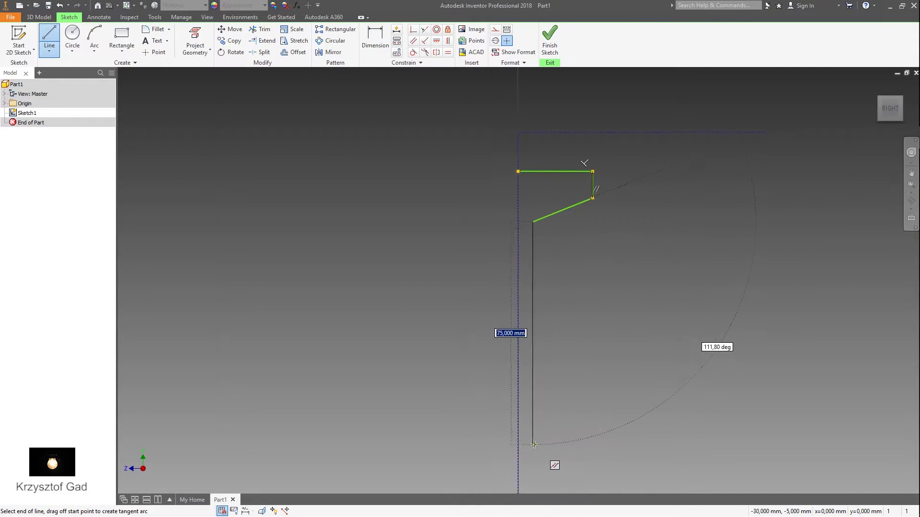
scroll(550, 450, "down", 1)
scroll(534, 434, "down", 2)
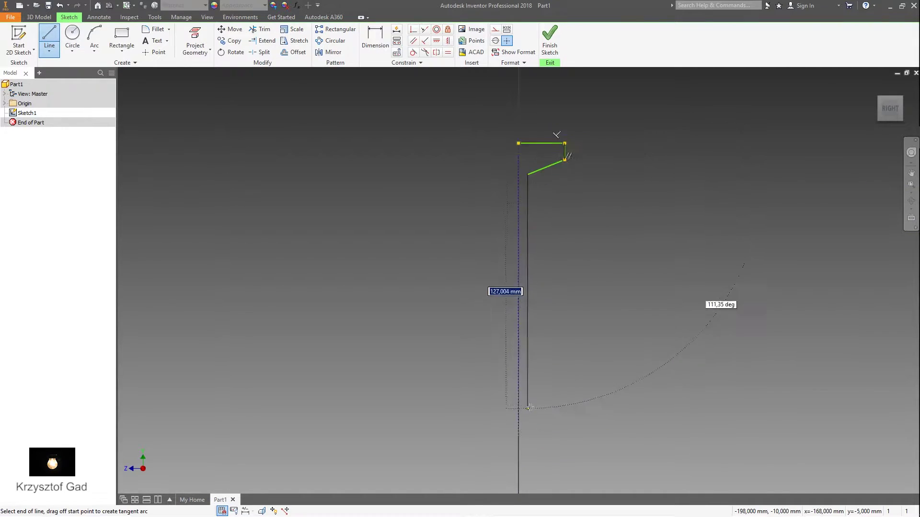
scroll(536, 407, "up", 5)
scroll(556, 397, "down", 2)
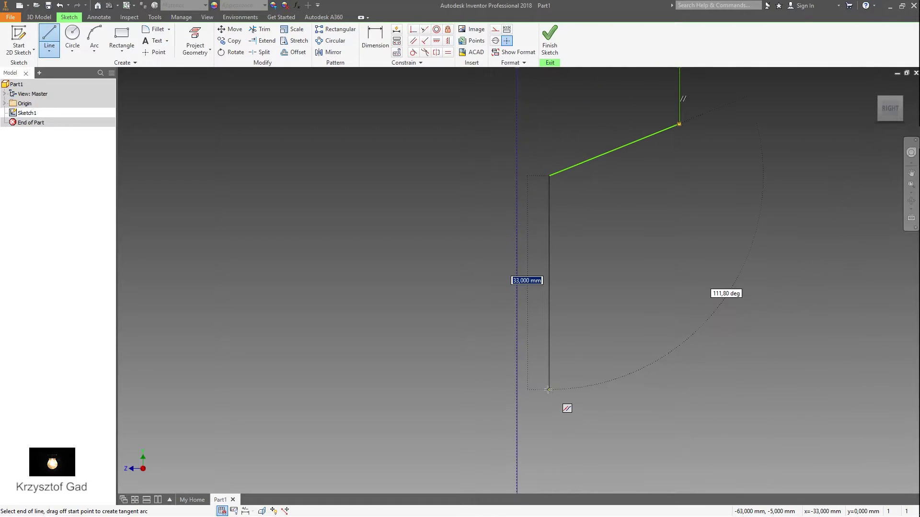
scroll(564, 412, "down", 1)
scroll(565, 419, "down", 1)
scroll(539, 418, "down", 1)
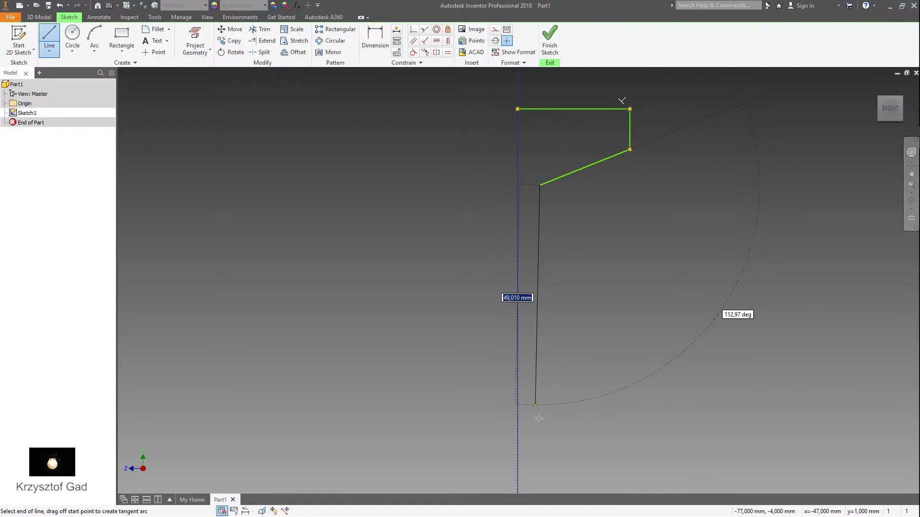
left_click(540, 471)
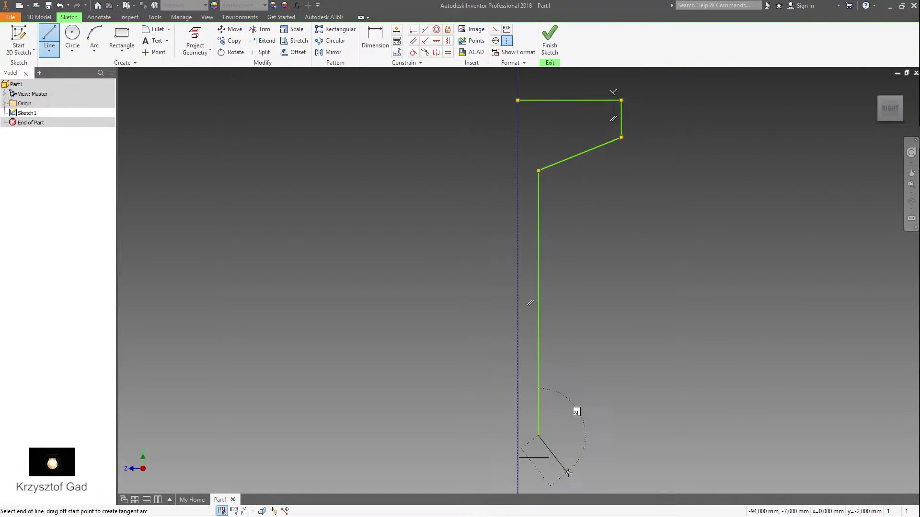
scroll(575, 411, "down", 2)
left_click(662, 435)
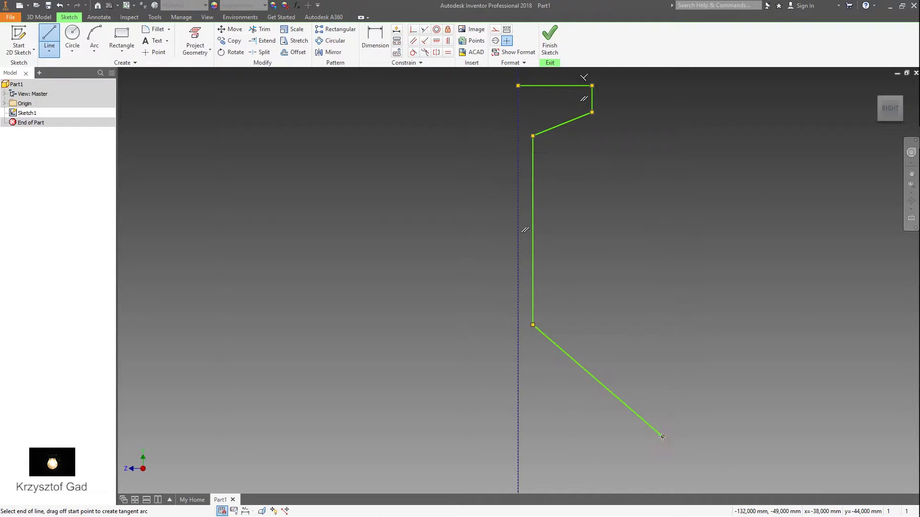
scroll(650, 457, "down", 1)
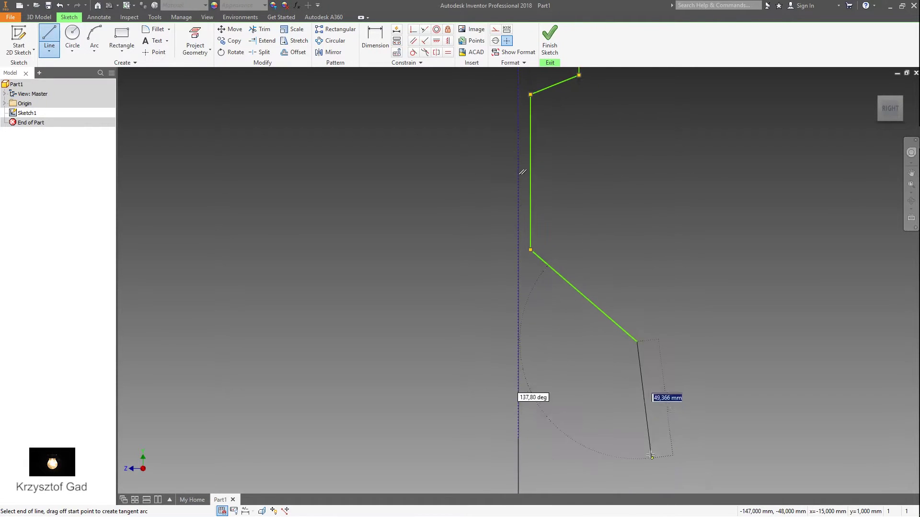
left_click(637, 397)
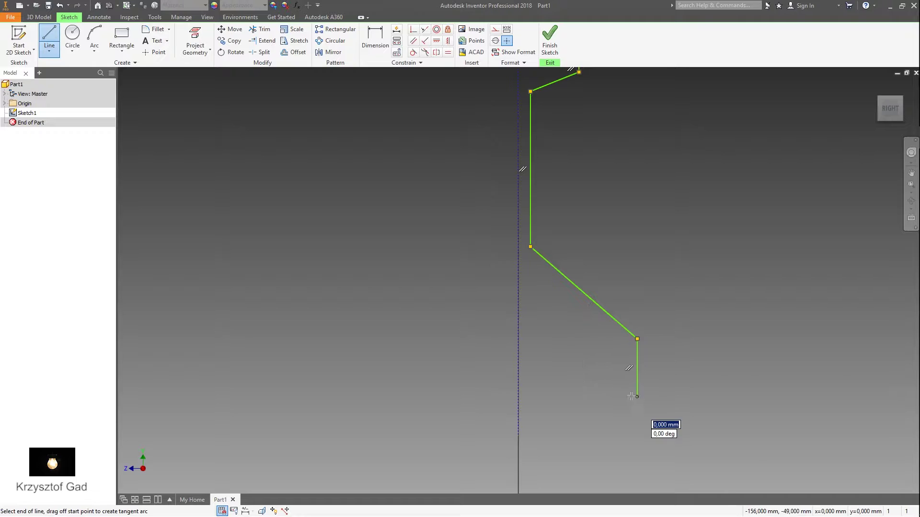
double_click(519, 397)
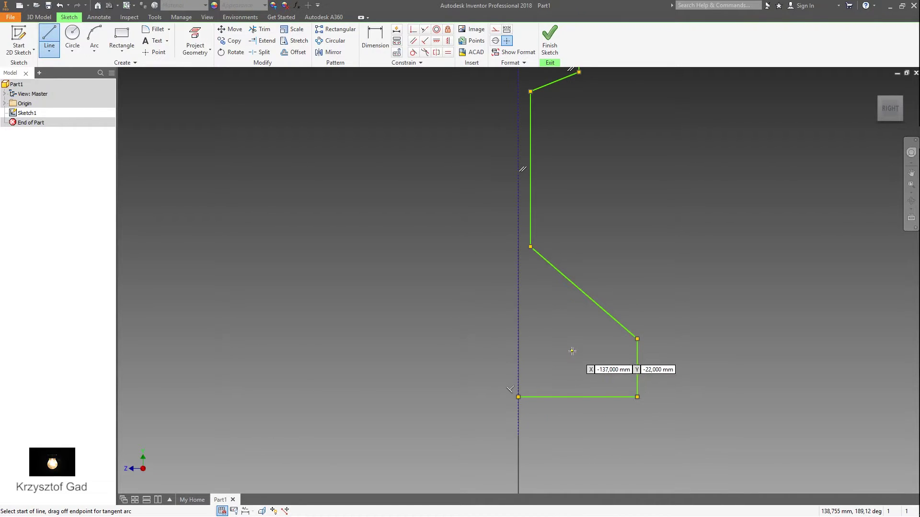
- Dimension the bottom edge width to 20 and the overall profile height to 150
key("d")
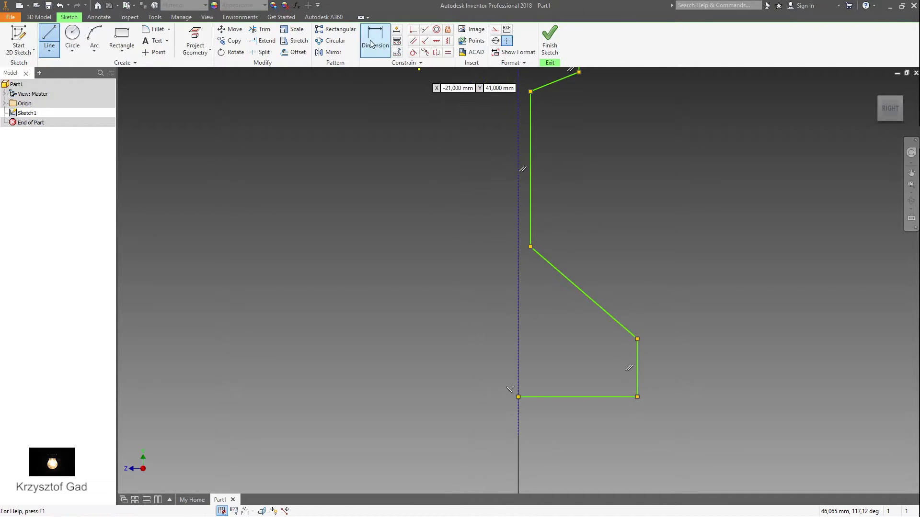
left_click(579, 397)
left_click(584, 447)
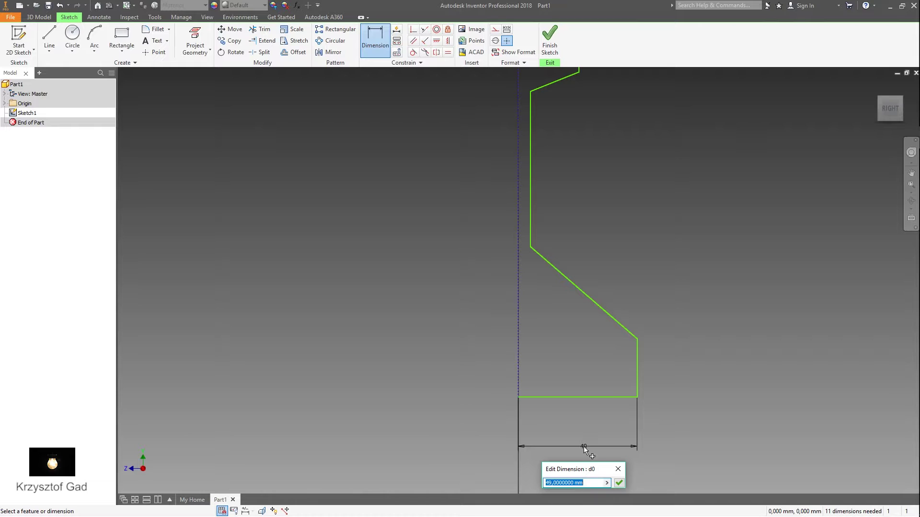
type("20")
key("Return")
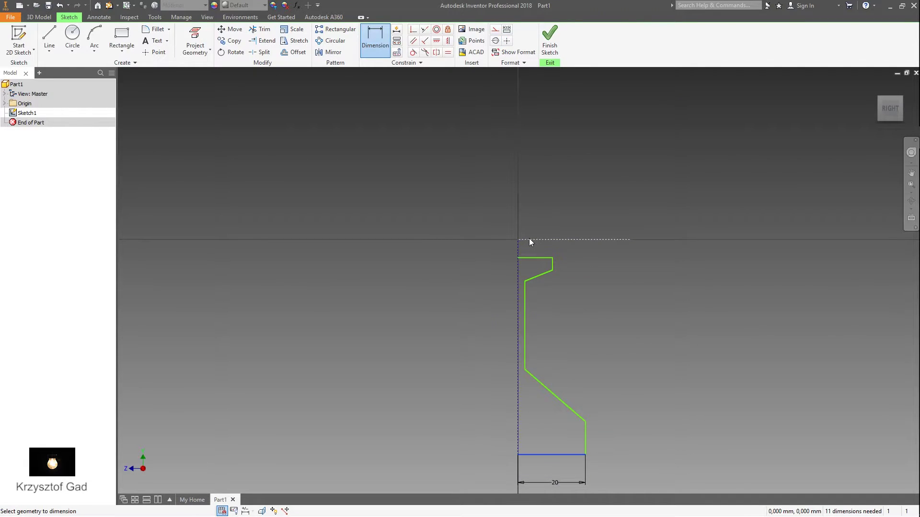
left_click(529, 239)
left_click(705, 297)
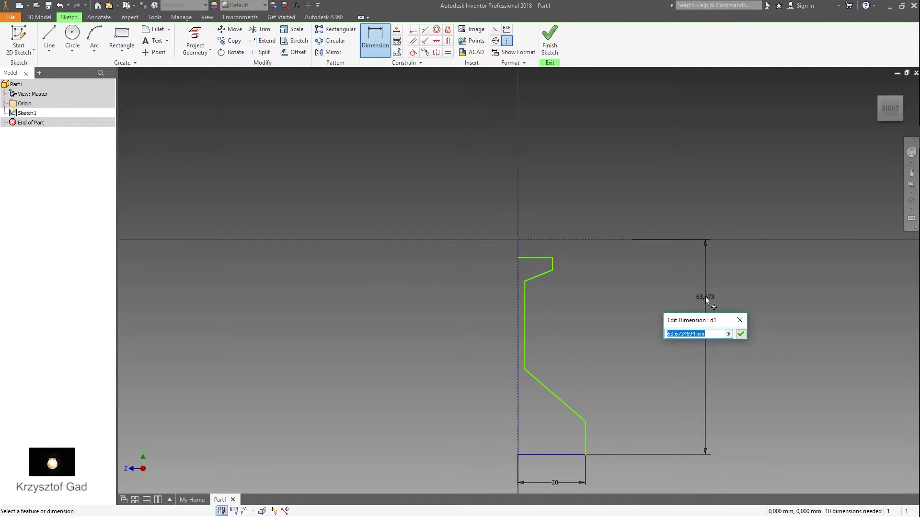
type("150")
key("Return")
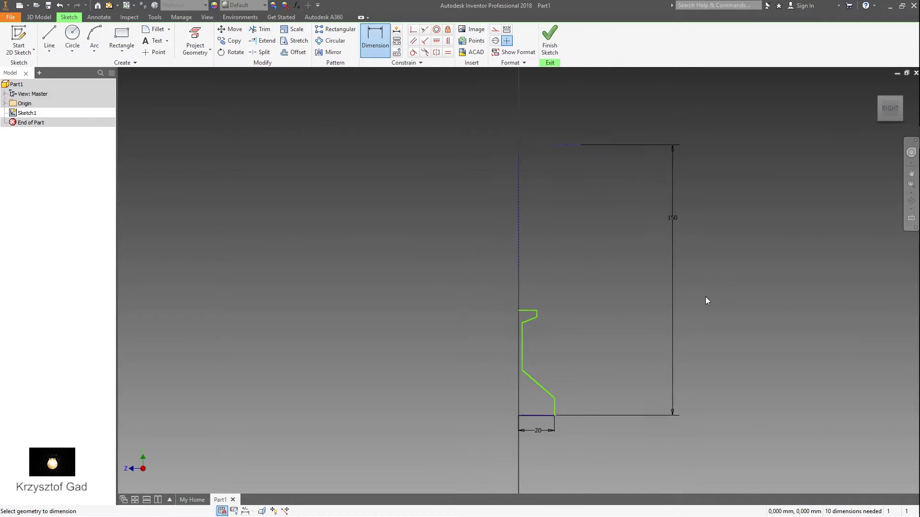
- Set the lower step height to 140 and the lower slanted-edge angle to 100°
left_click(550, 150)
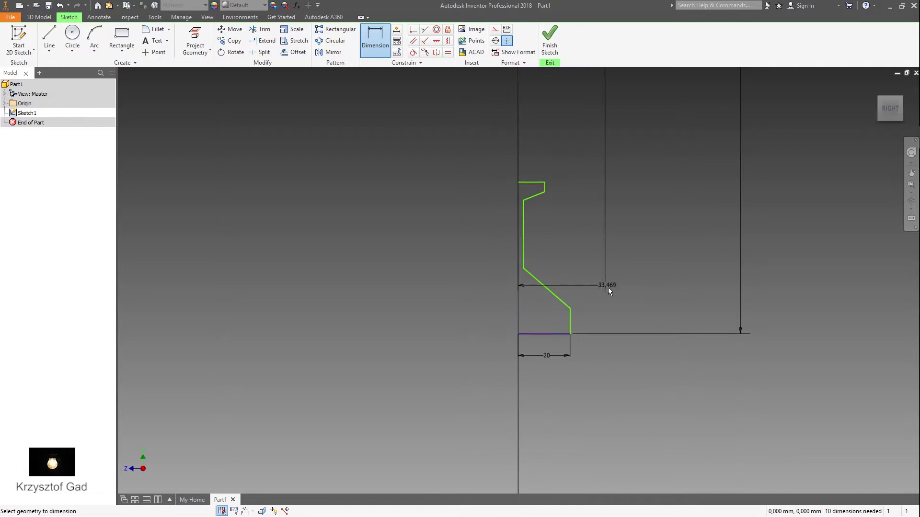
left_click(572, 309)
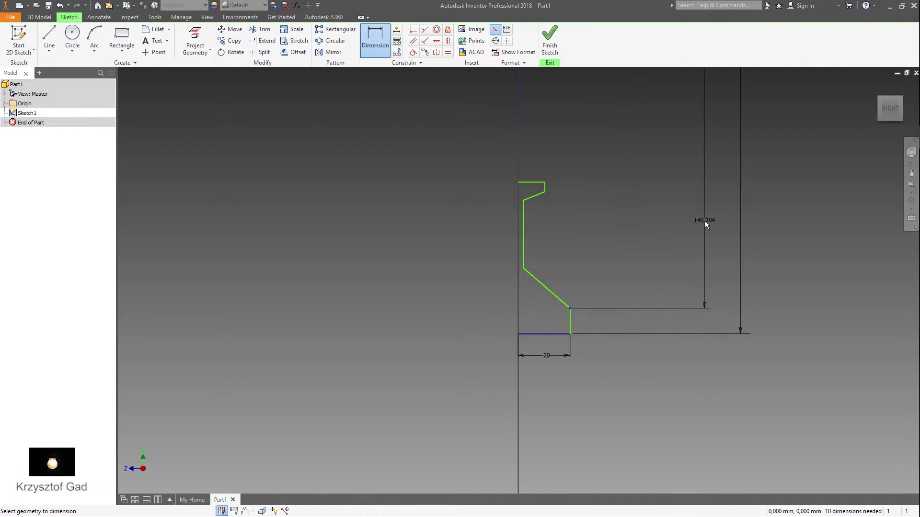
left_click(704, 220)
type("140")
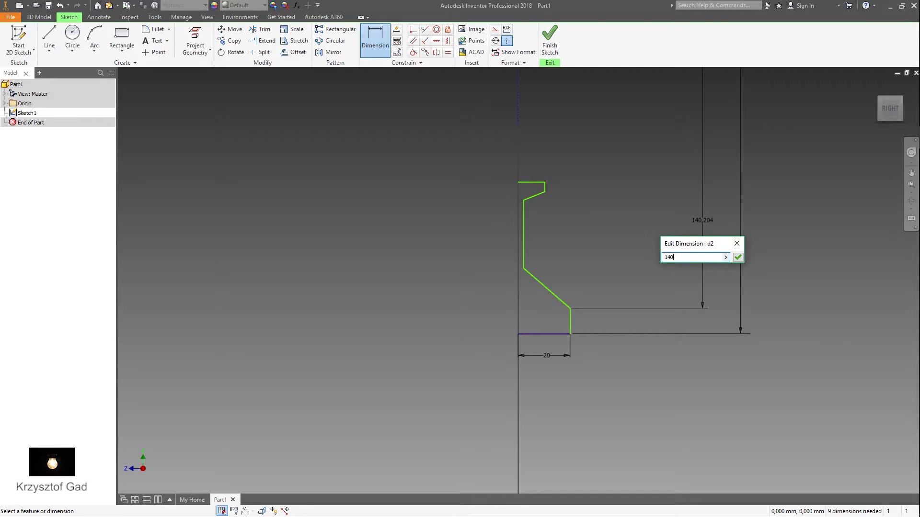
key("Return")
scroll(673, 238, "up", 3)
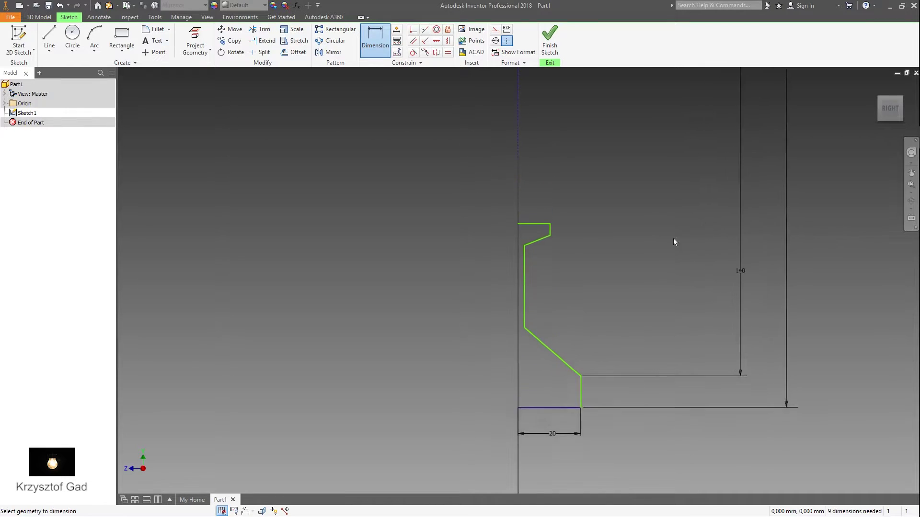
left_click(547, 358)
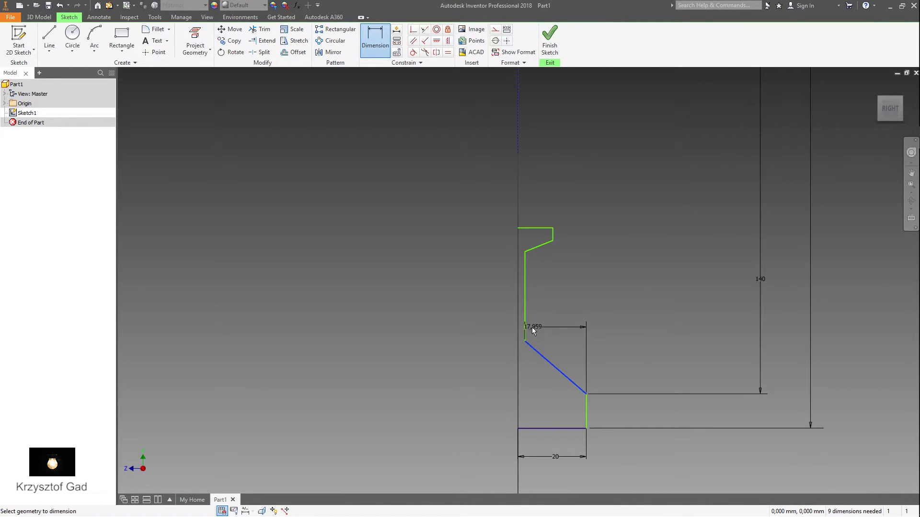
left_click(527, 325)
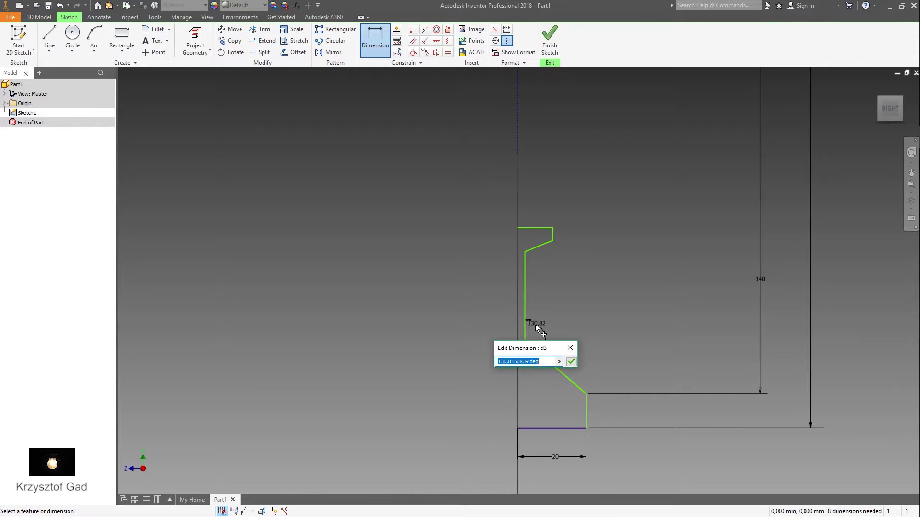
type("100")
key("Return")
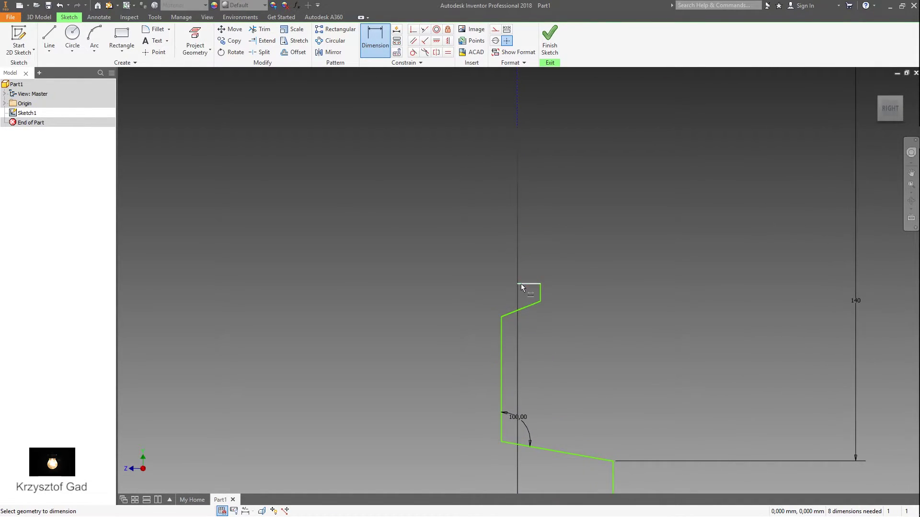
- Add the two vertical offsets from the top line (16,85 and 21,85)
left_click(523, 286)
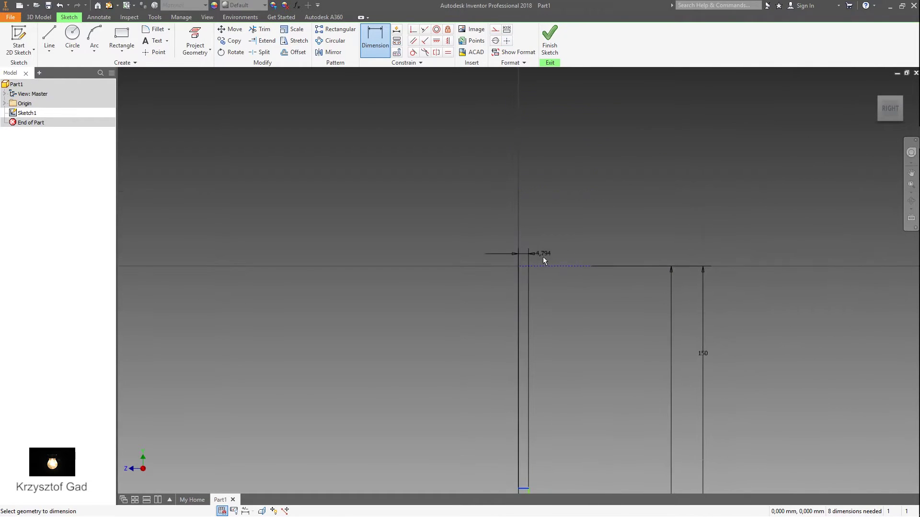
left_click(607, 295)
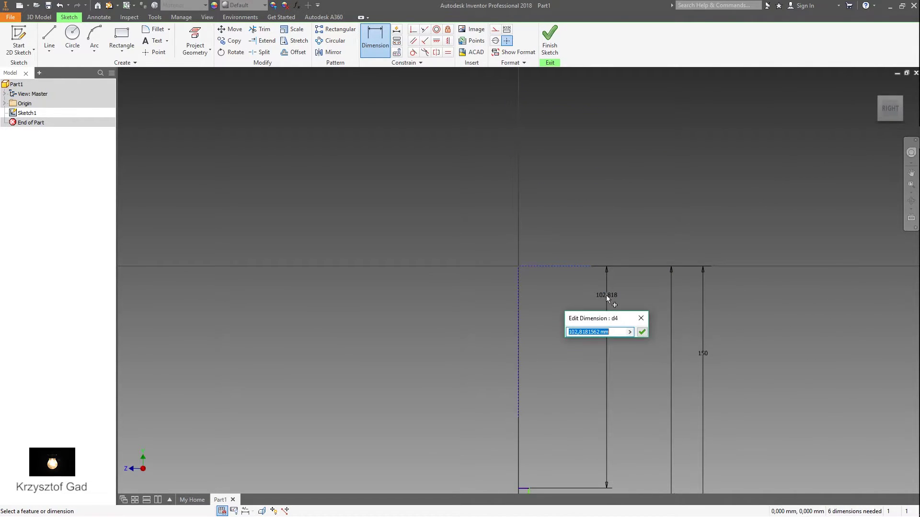
type("33,7/2")
key("Return")
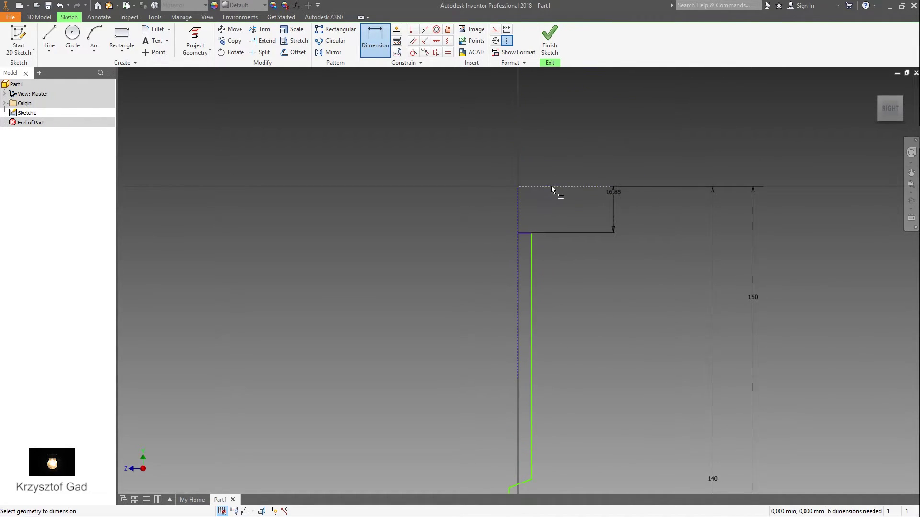
left_click(533, 414)
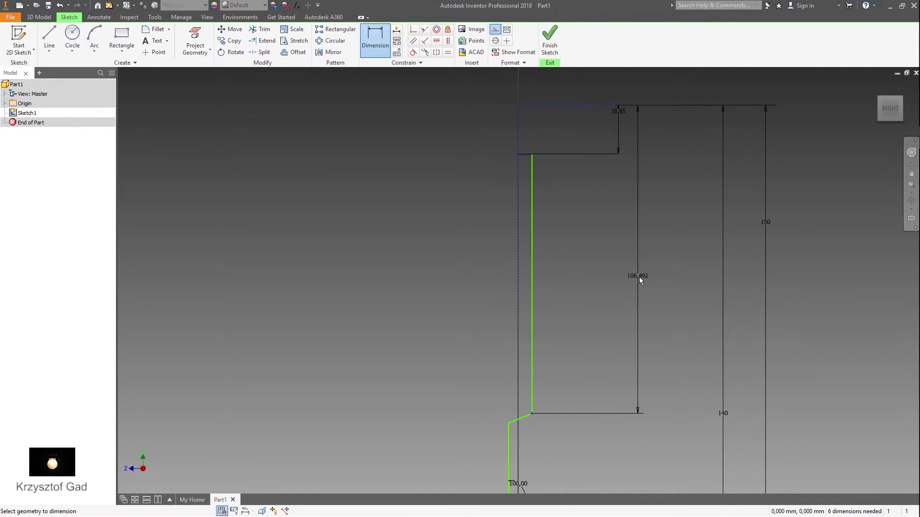
left_click(655, 266)
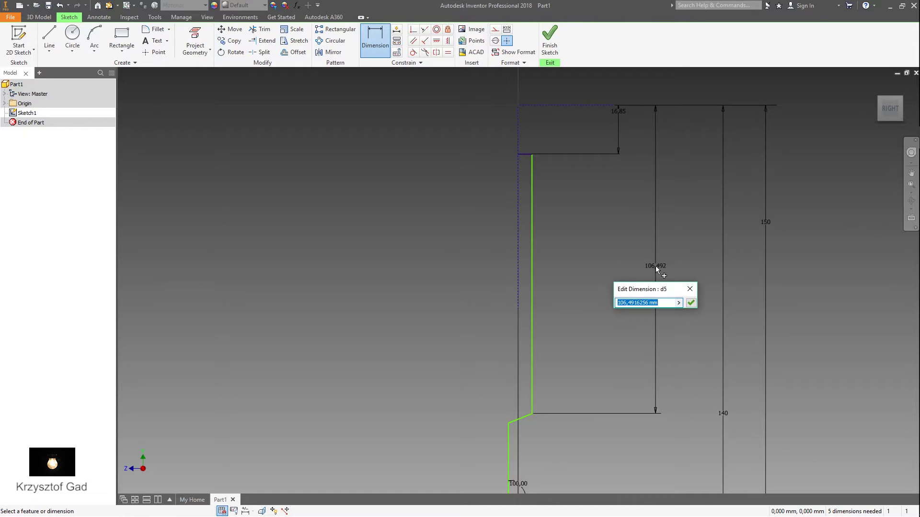
type("43,7/2")
key("Return")
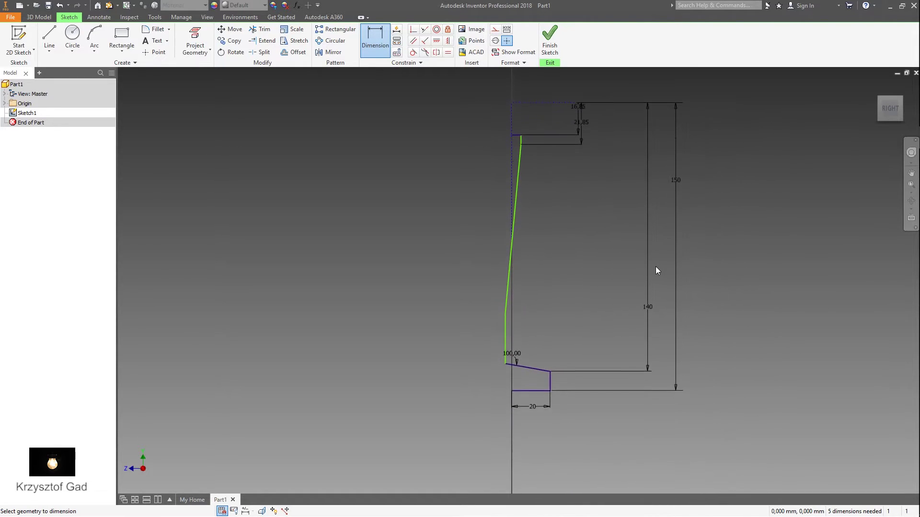
- Set the upper segment angle to 100° and the top line's width to 15
scroll(623, 258, "up", 1)
scroll(585, 278, "up", 2)
scroll(546, 312, "up", 1)
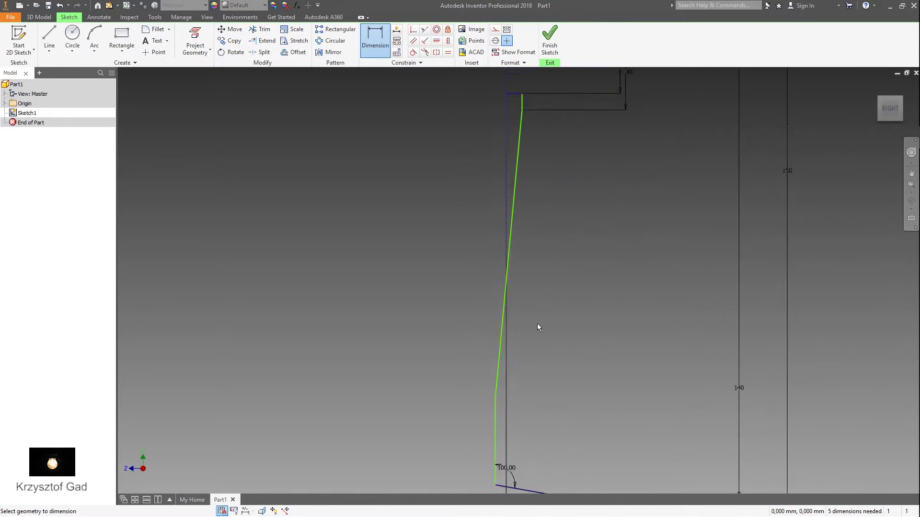
scroll(518, 354, "up", 1)
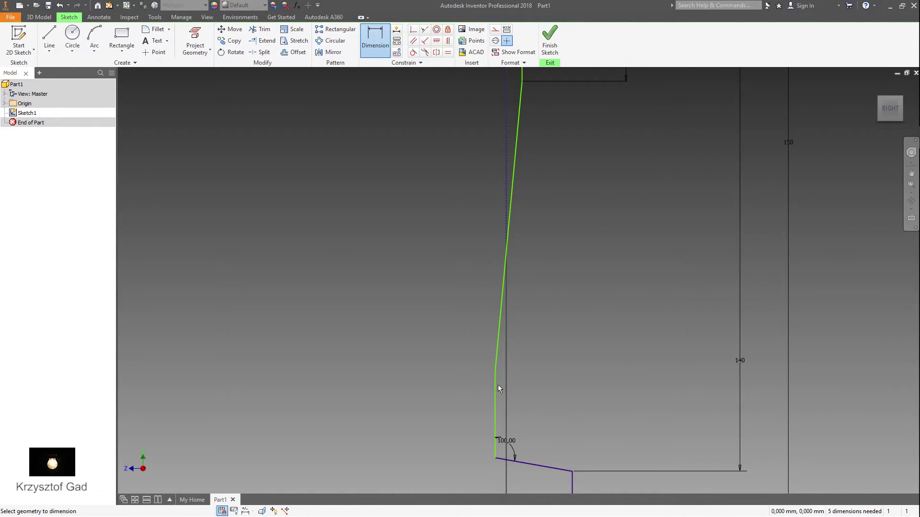
left_click(496, 358)
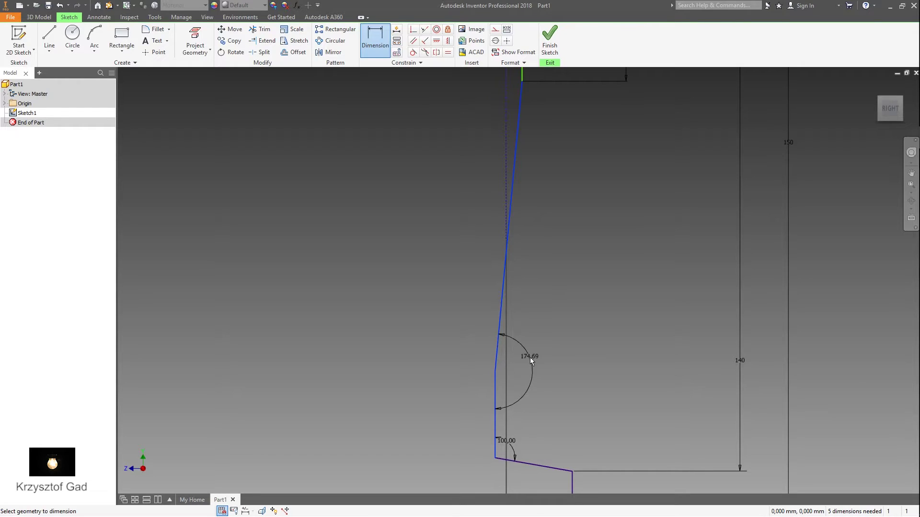
left_click(530, 357)
type("100")
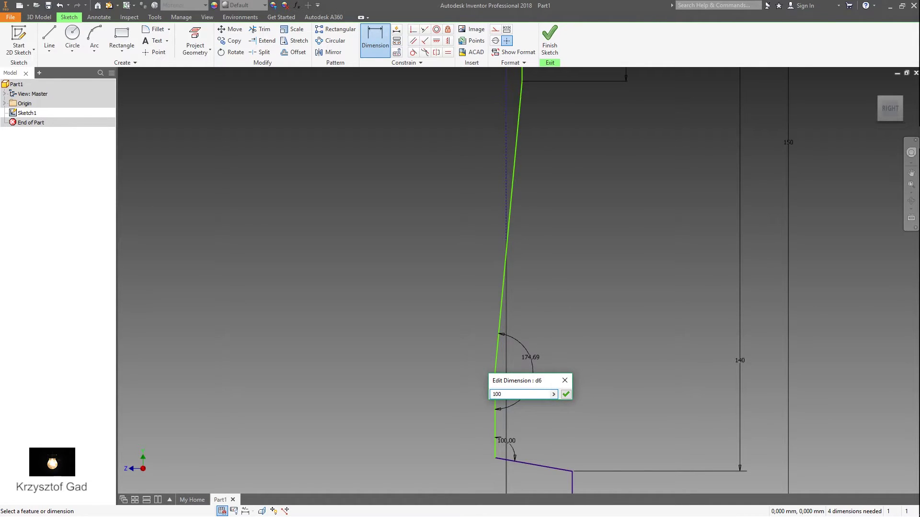
key("Return")
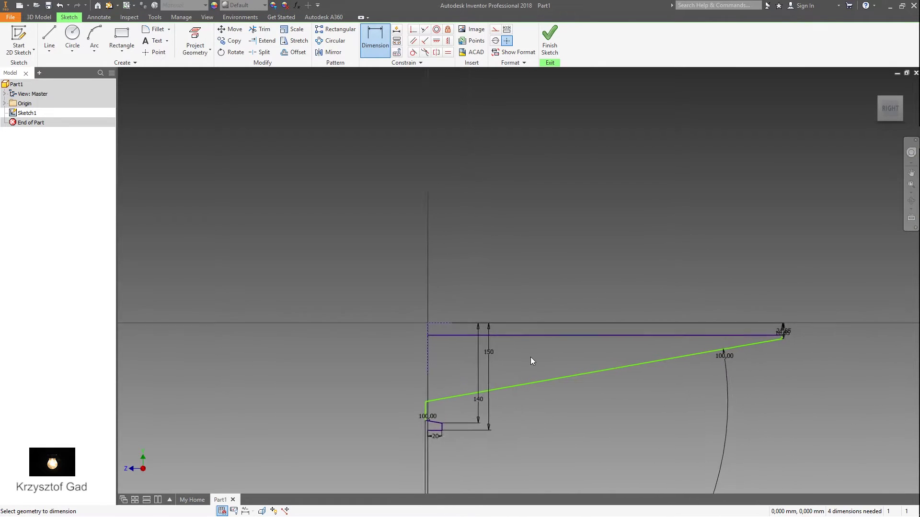
left_click(526, 343)
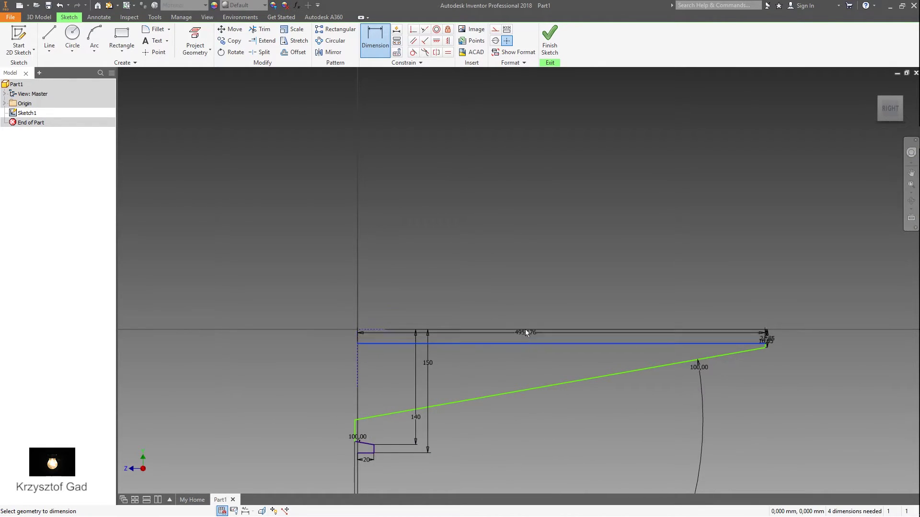
left_click(513, 298)
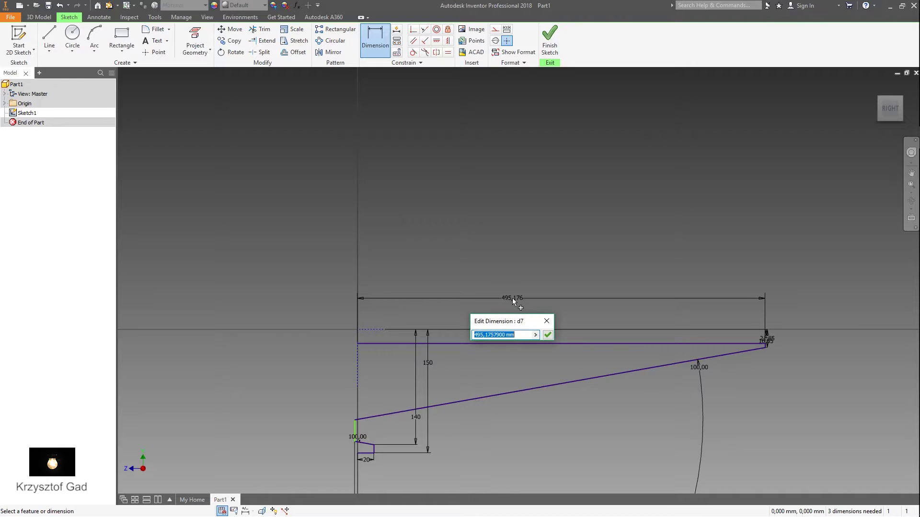
type("15")
key("Return")
- Shift the vertical web line further to the right
scroll(513, 302, "up", 5)
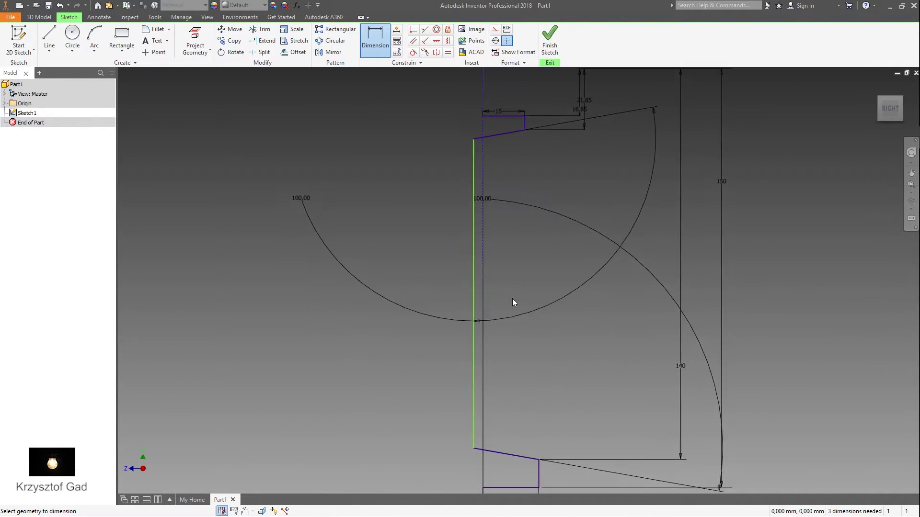
scroll(512, 299, "down", 3)
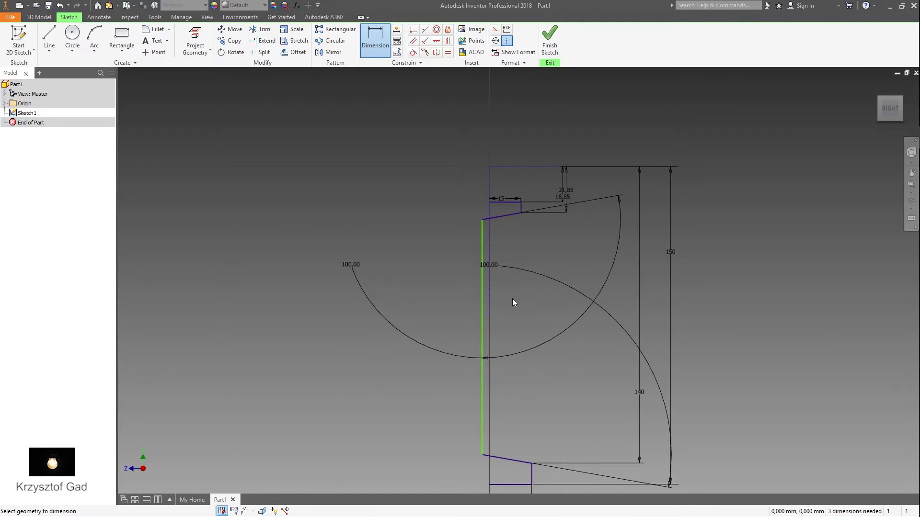
key("Escape")
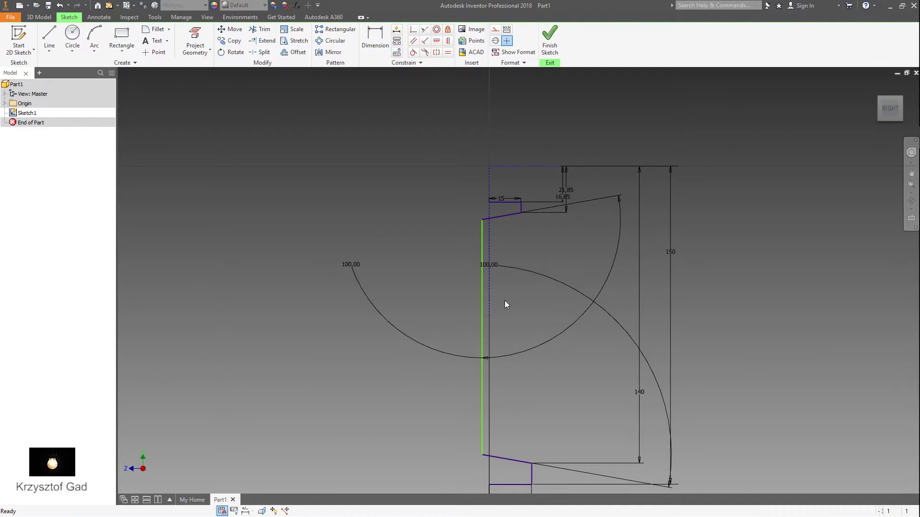
left_click_drag(481, 307, 508, 303)
- Dimension the web line 5 mm from the dashed centreline
key("d")
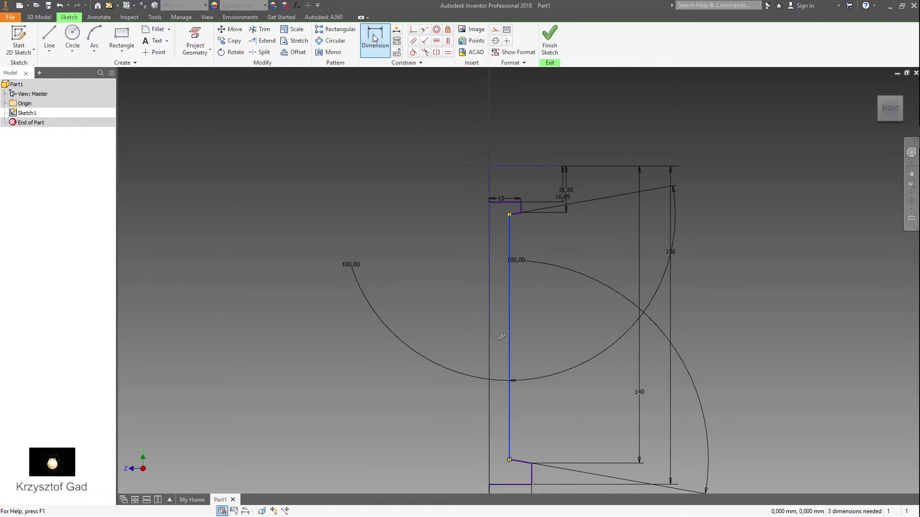
left_click(514, 242)
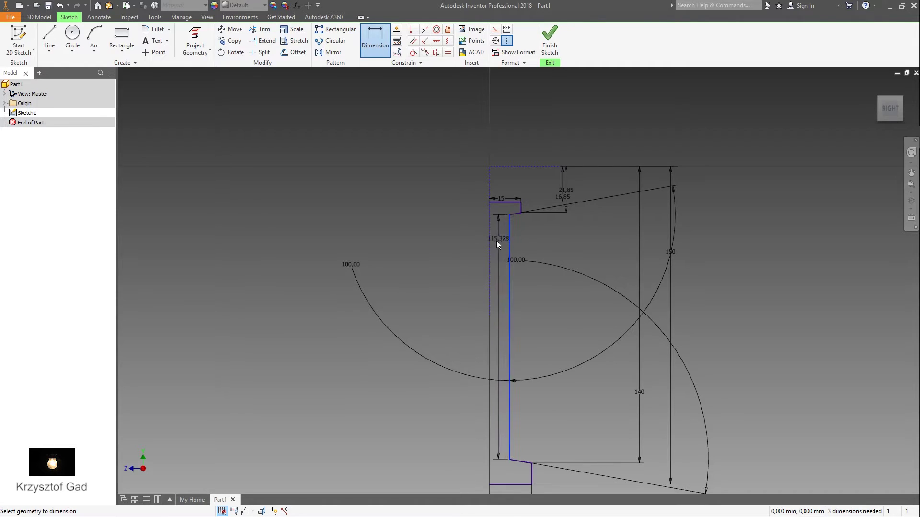
left_click(489, 248)
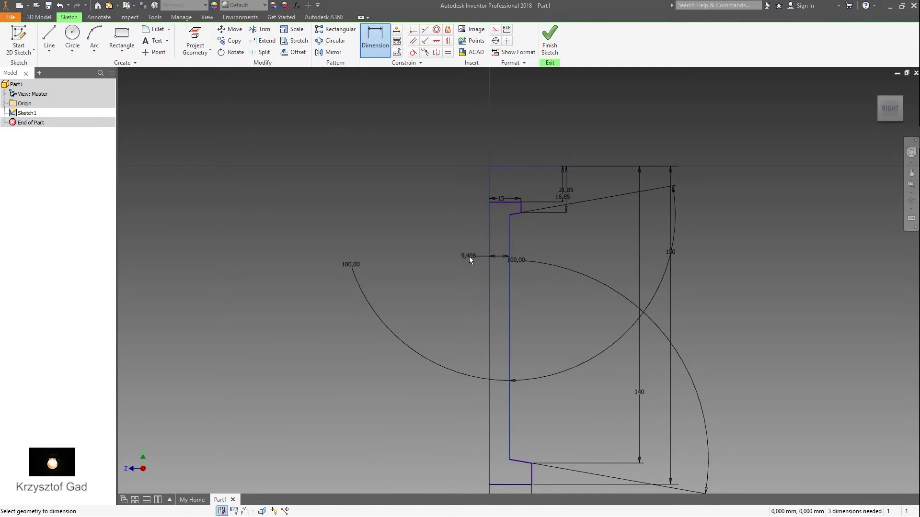
left_click(468, 256)
type("5")
key("Return")
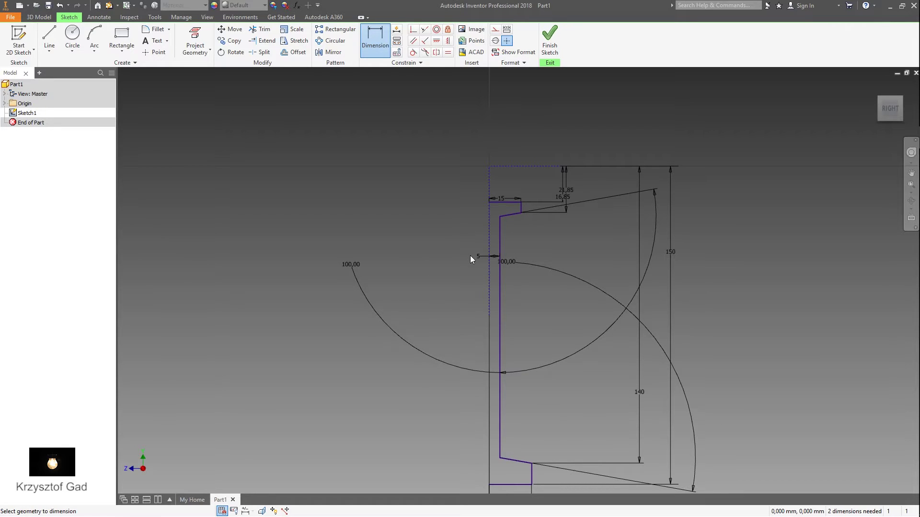
scroll(470, 255, "down", 1)
key("Escape")
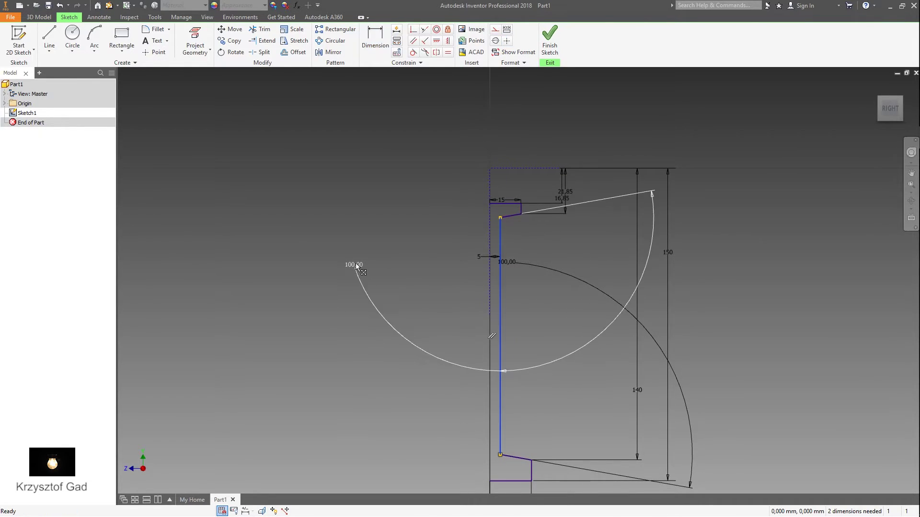
- Drag both 100,00 arcs into the web corners, move the 16,85 dimension left, and select the half-profile
left_click_drag(369, 287, 502, 326)
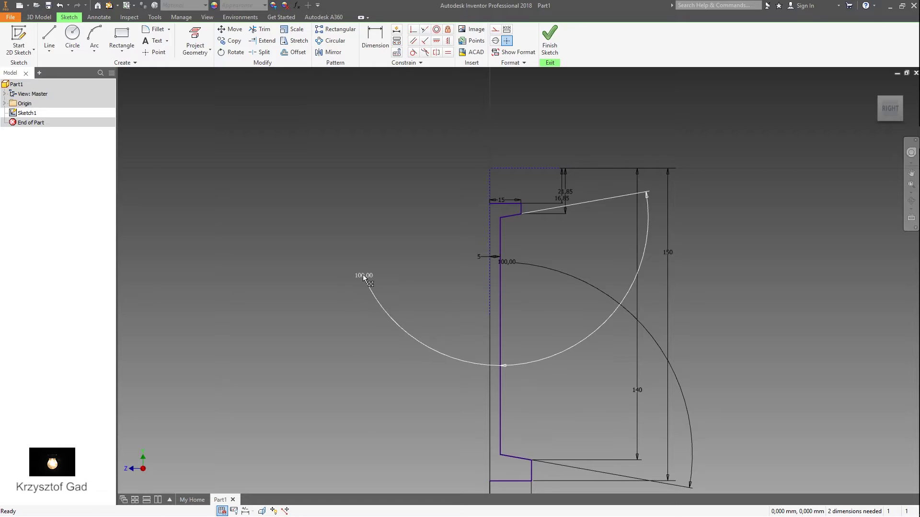
left_click_drag(363, 274, 478, 338)
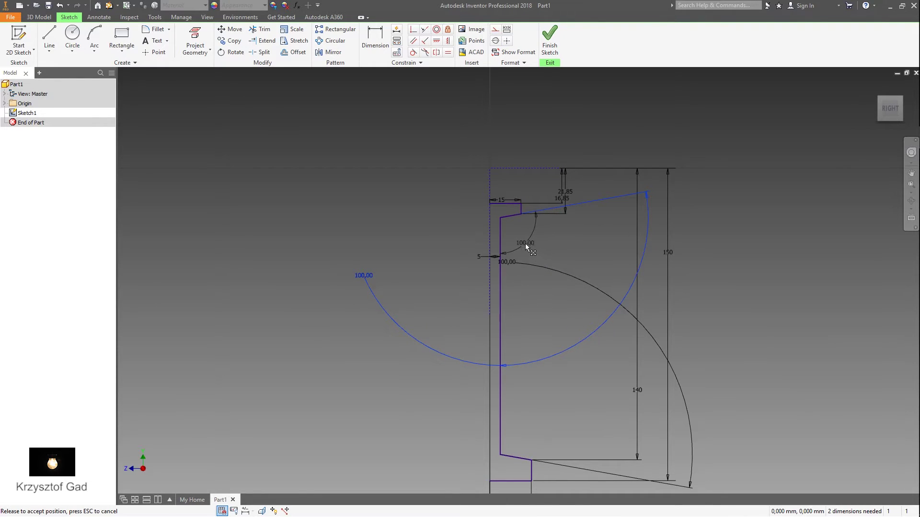
left_click_drag(516, 231, 573, 358)
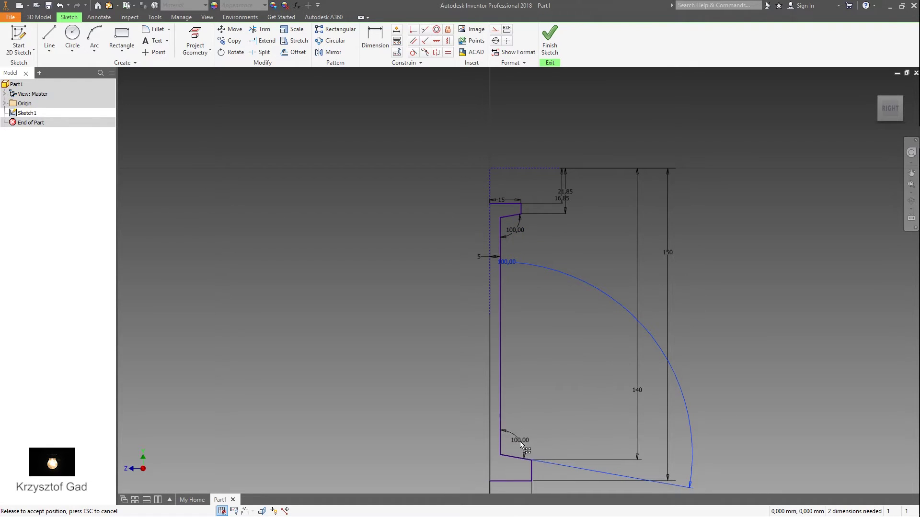
mouse_move(513, 444)
left_mouse_down()
mouse_move(654, 377)
mouse_move(638, 392)
mouse_move(602, 346)
mouse_move(650, 253)
mouse_move(660, 268)
mouse_move(628, 321)
left_mouse_up()
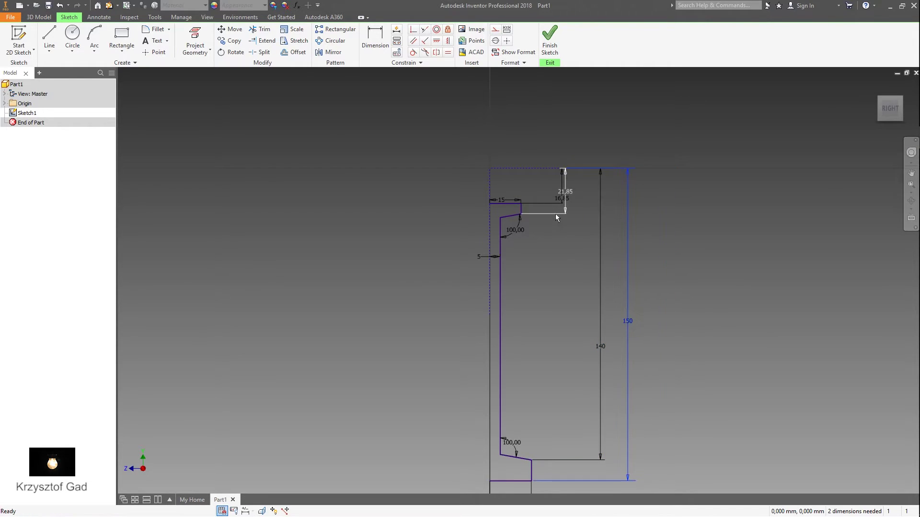
left_click(562, 192)
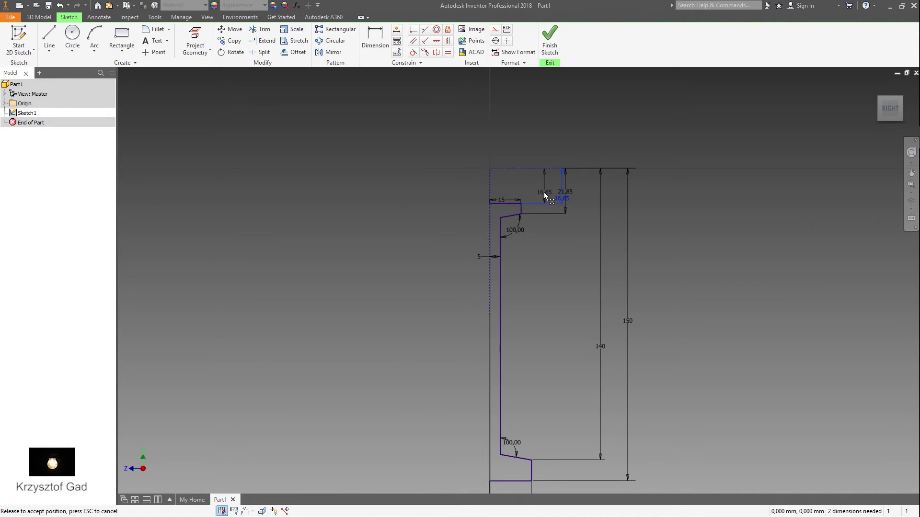
left_click_drag(545, 191, 507, 197)
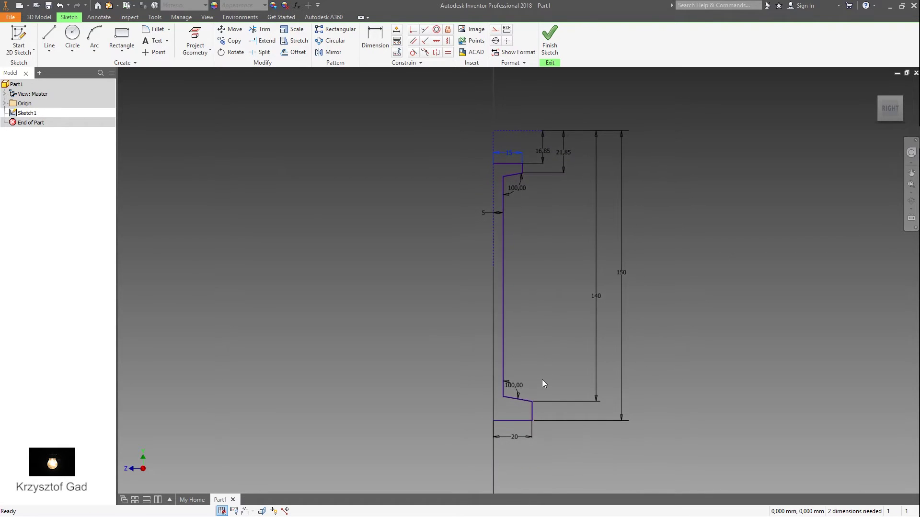
scroll(542, 380, "down", 3)
left_click_drag(463, 193, 552, 459)
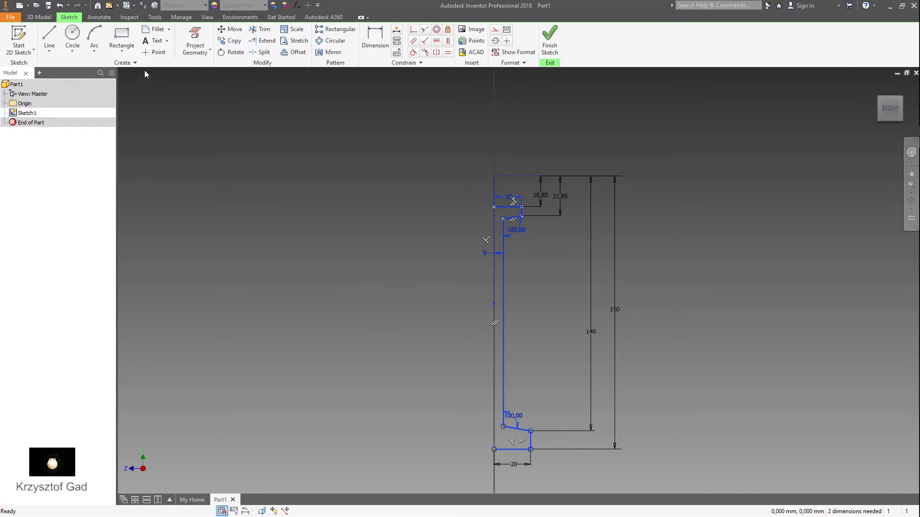
- Mirror the selected half-profile about the vertical centreline into an I-section and finish Sketch1
left_click(334, 53)
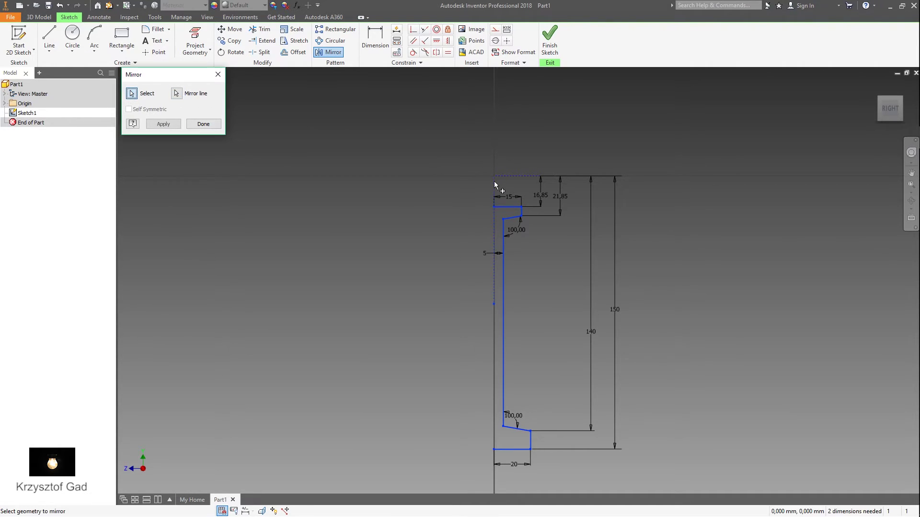
left_click(164, 124)
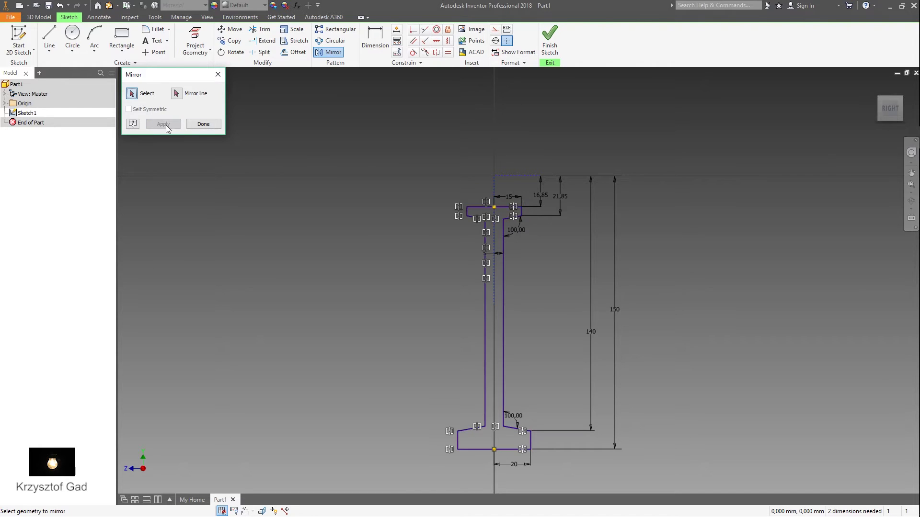
left_click(217, 125)
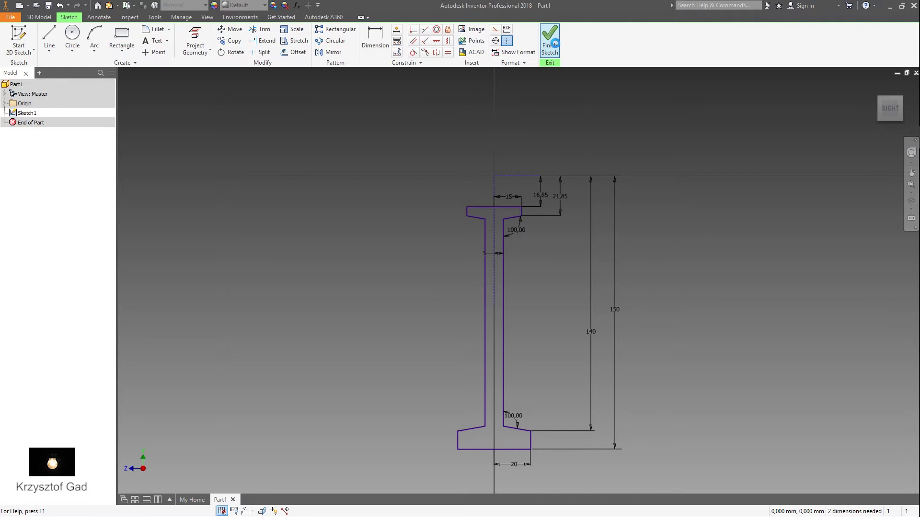
left_click(555, 43)
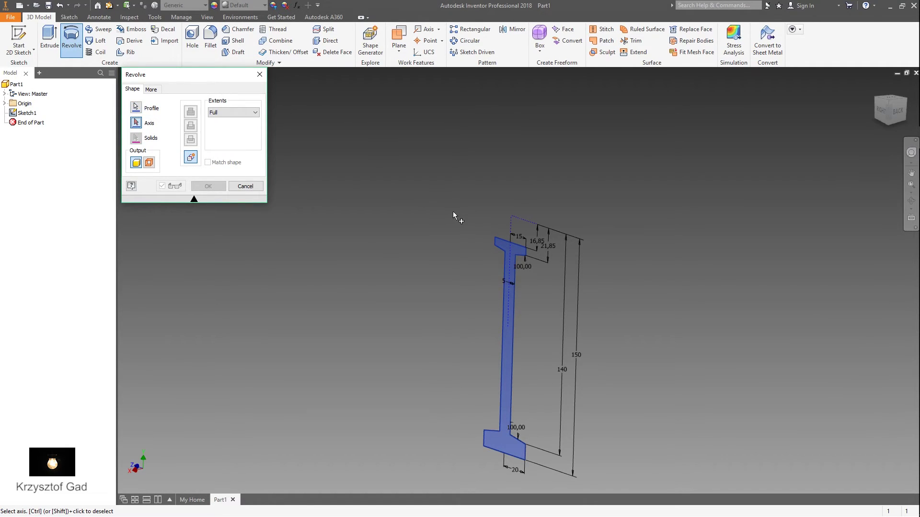
- Revolve the section a Full 360° around the centreline to create Revolution1
left_click(525, 224)
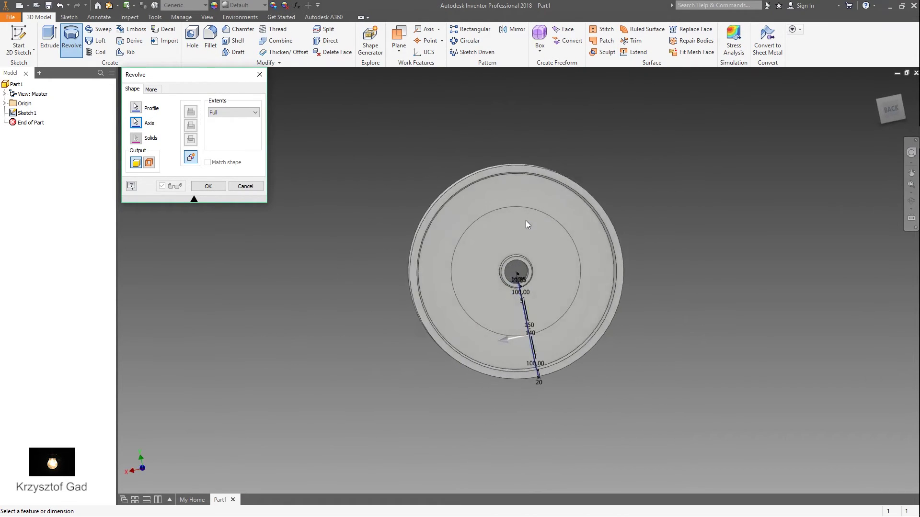
left_click(207, 186)
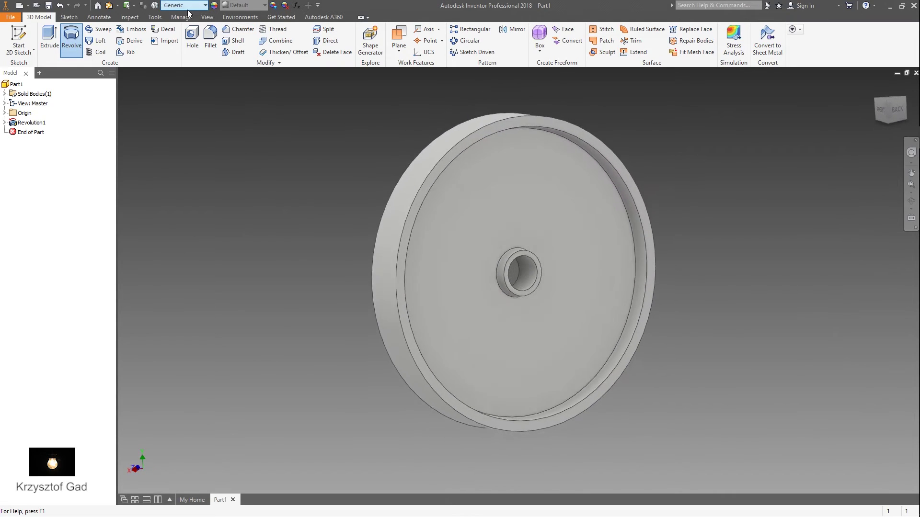
- Set the wheel's material to Steel and its appearance to Yellow from the Quick Access toolbar
left_click(184, 5)
scroll(215, 215, "down", 6)
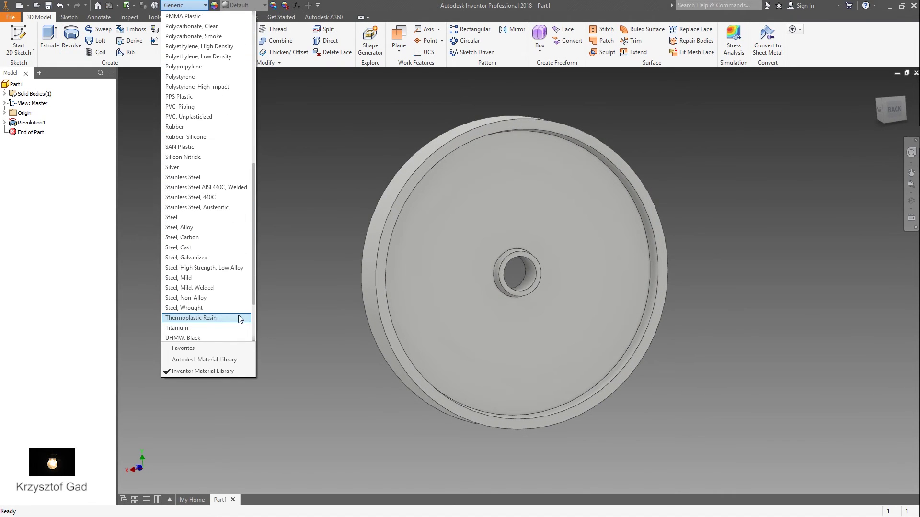
left_click(214, 217)
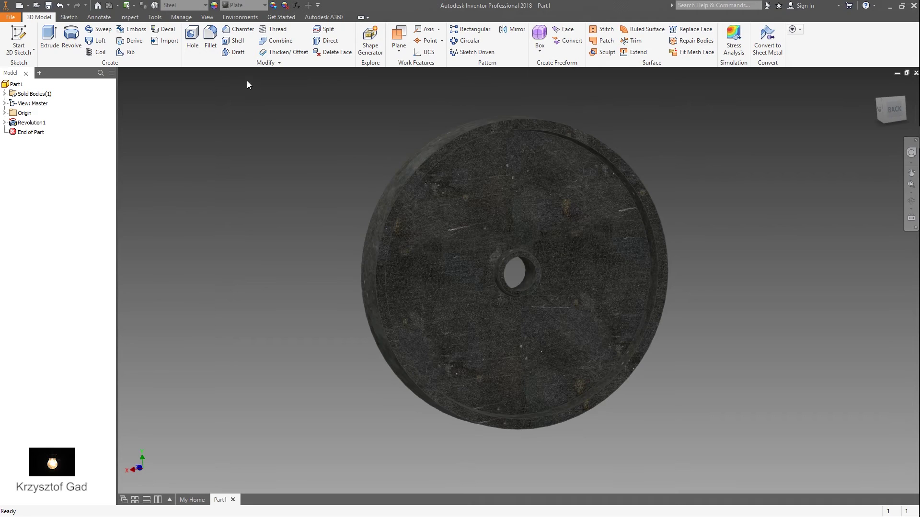
left_click(244, 5)
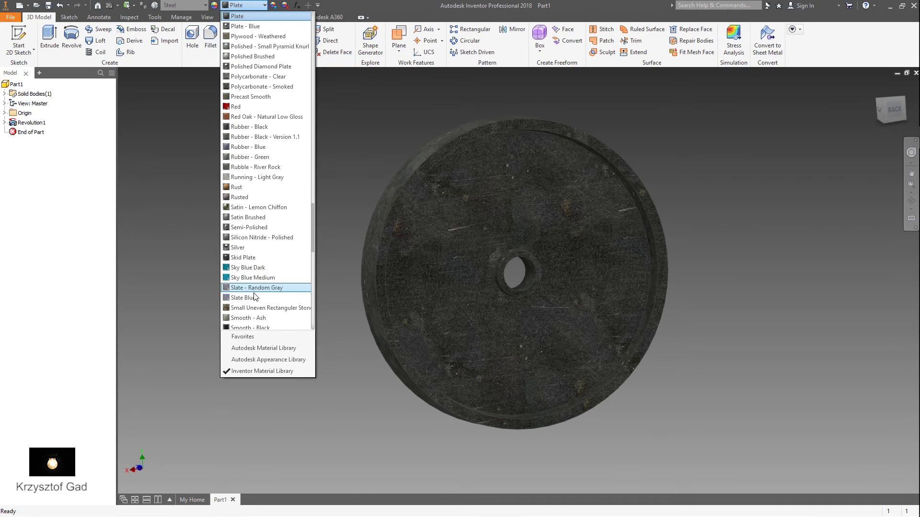
left_click(260, 289)
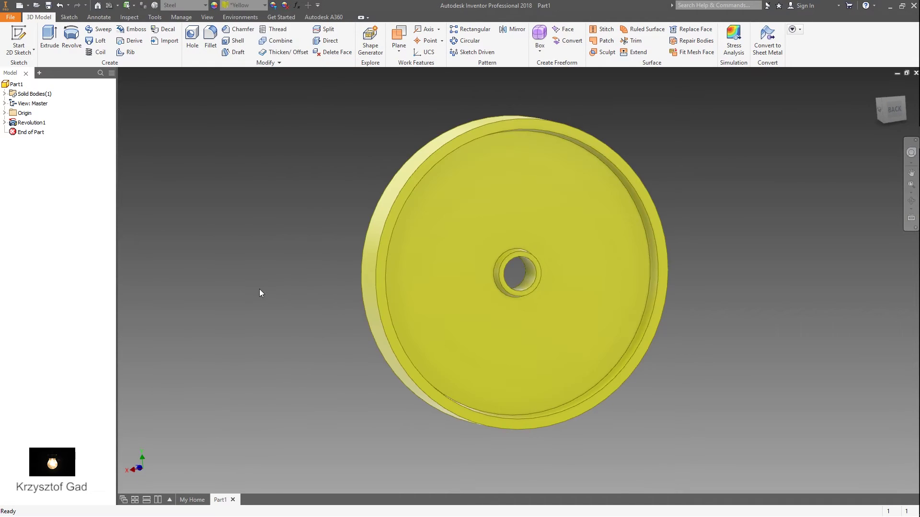